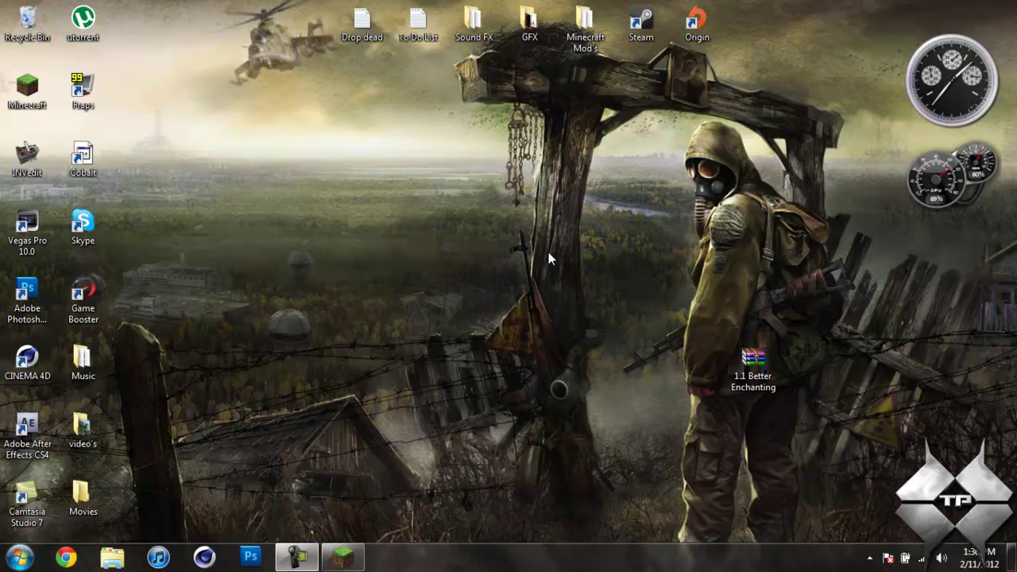
Switch to Minecraft, resume the game and enter the stone brick building through its iron door
{"action": "left_click", "coordinate": [342, 559]}
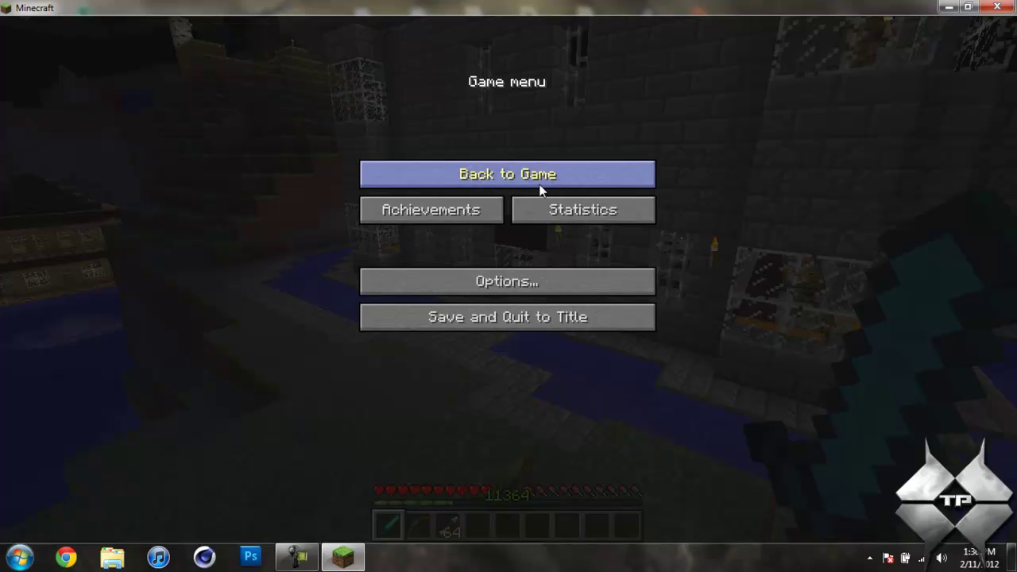
{"action": "left_click", "coordinate": [492, 175]}
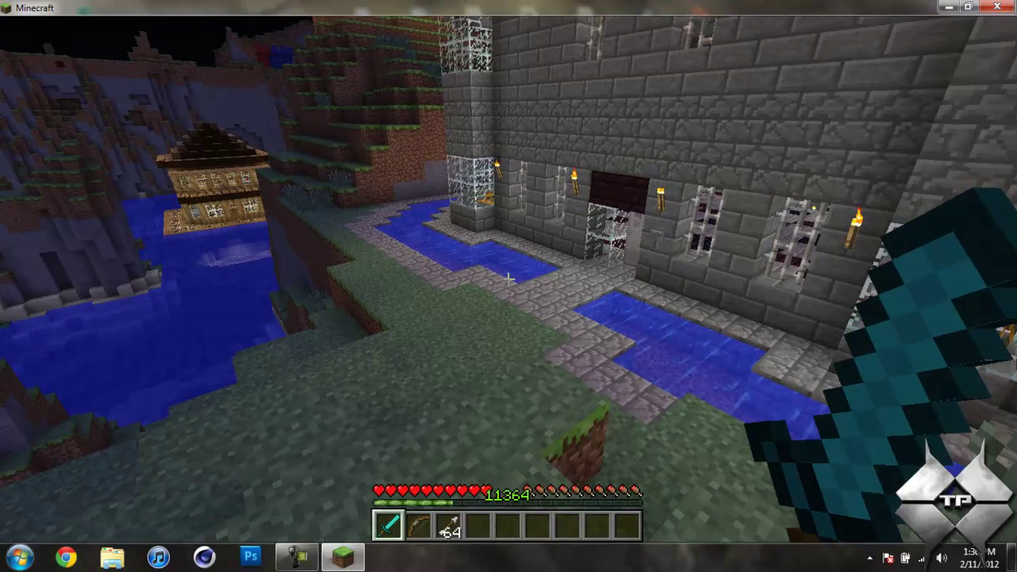
{"action": "key", "text": "w"}
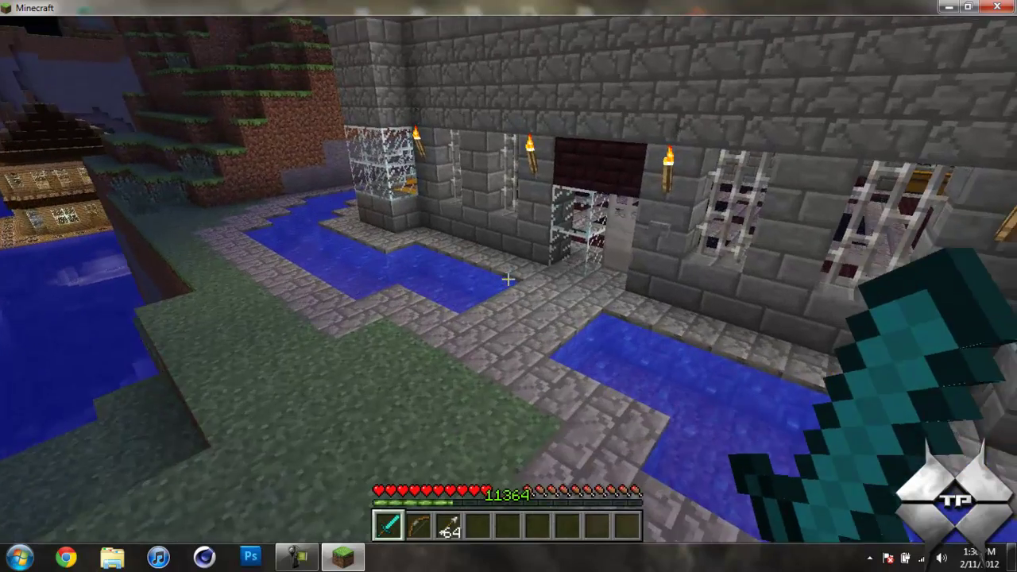
{"action": "key", "text": "w"}
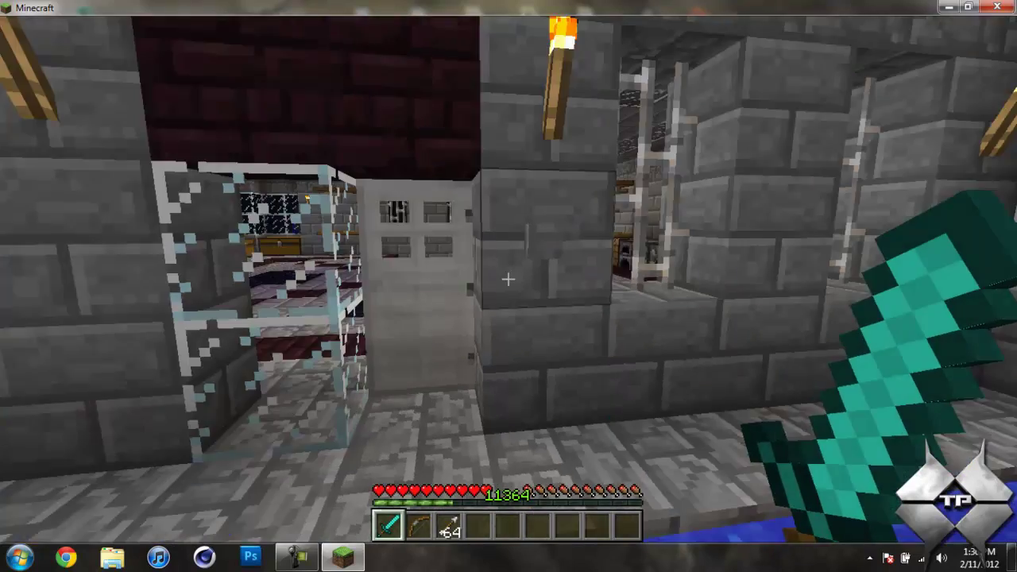
{"action": "key", "text": "w"}
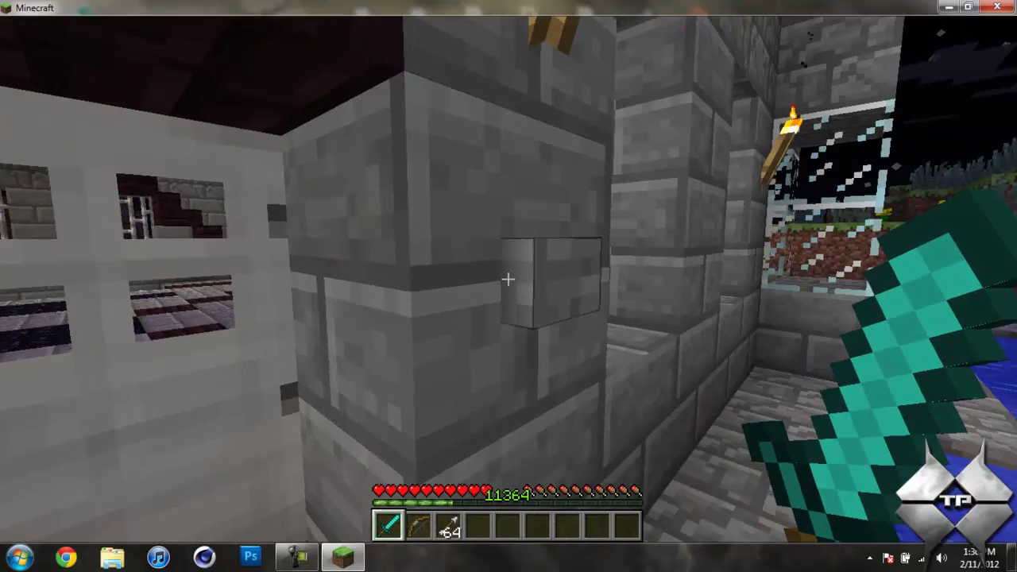
{"action": "left_click", "coordinate": [509, 279]}
{"action": "key", "text": "w"}
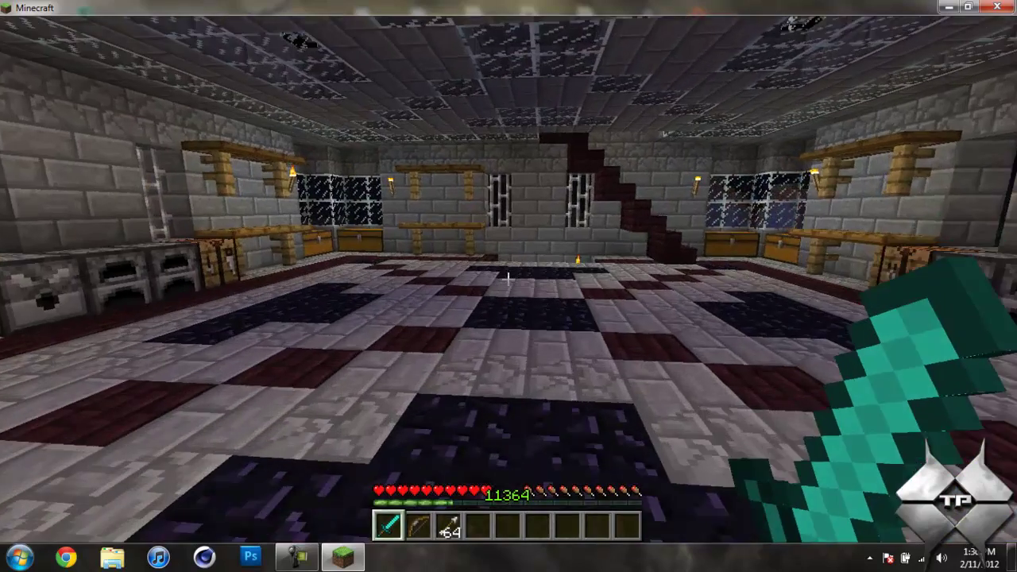
Cross the hall, go down to the lower iron door and enter the bookshelf-lined enchanting room
{"action": "key", "text": "w"}
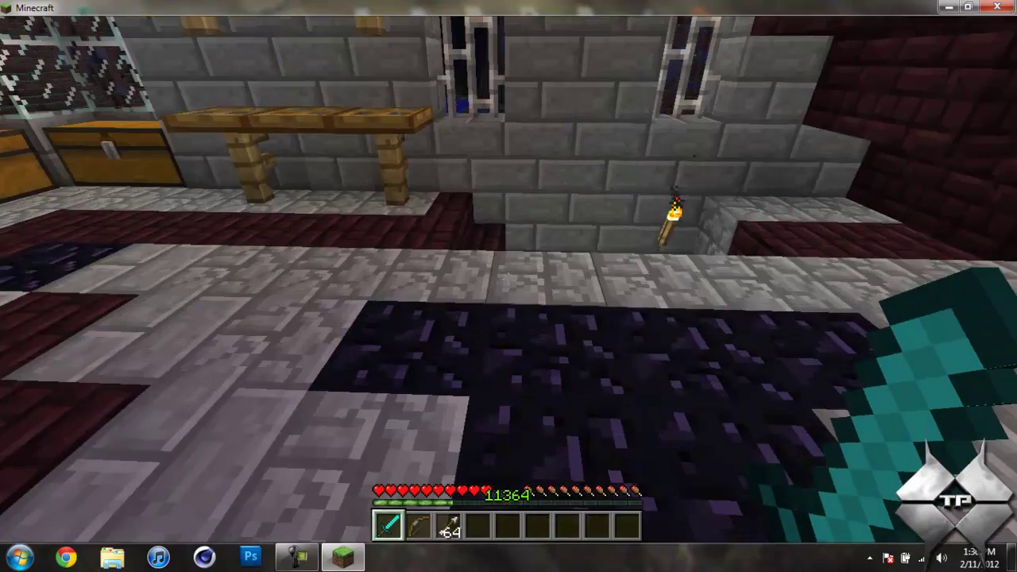
{"action": "key", "text": "w"}
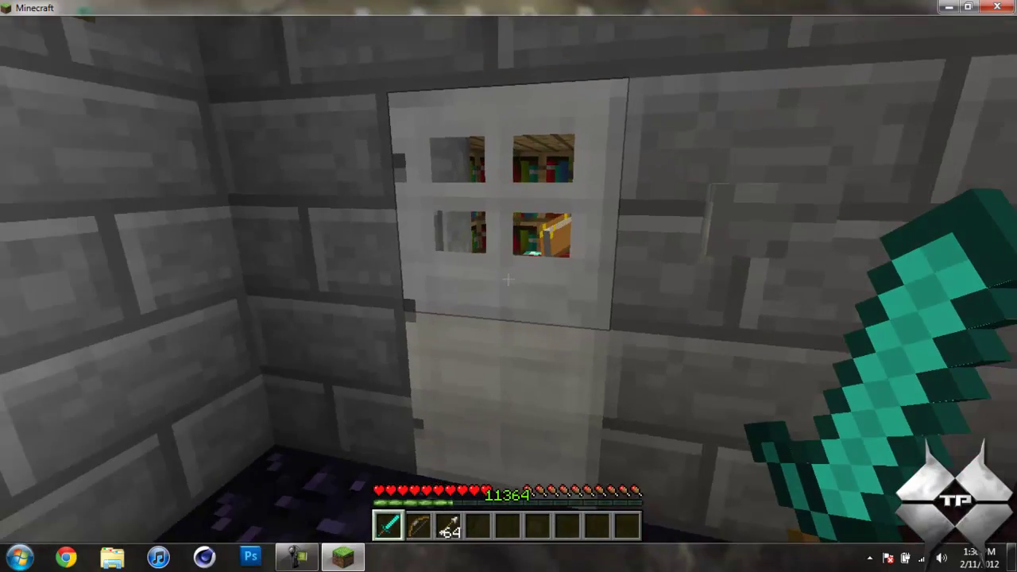
{"action": "key", "text": "w"}
{"action": "right_click", "coordinate": [509, 278]}
{"action": "key", "text": "w"}
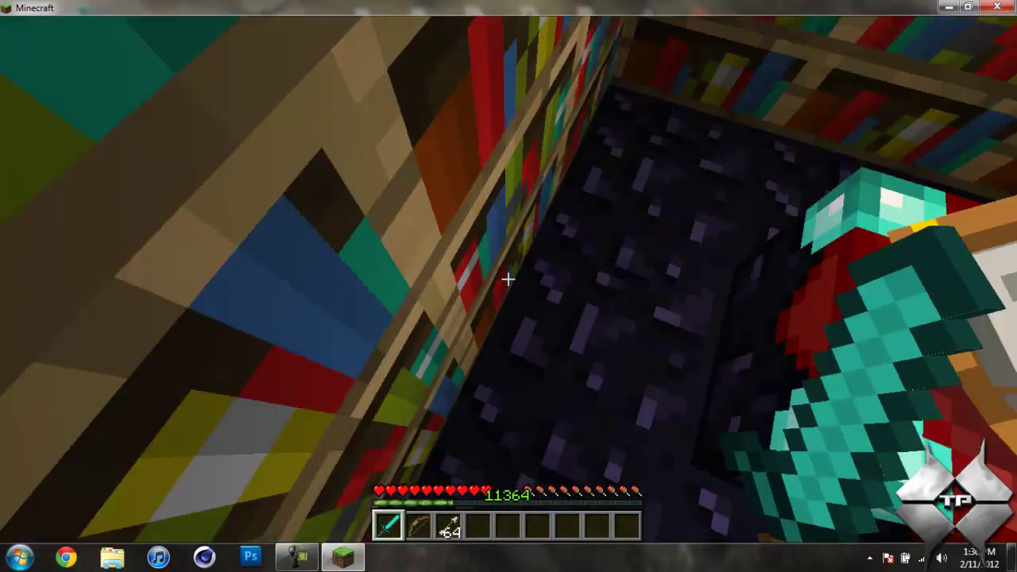
Open the enchantment table and place the diamond sword in its item slot
{"action": "key", "text": "s"}
{"action": "right_click", "coordinate": [509, 279]}
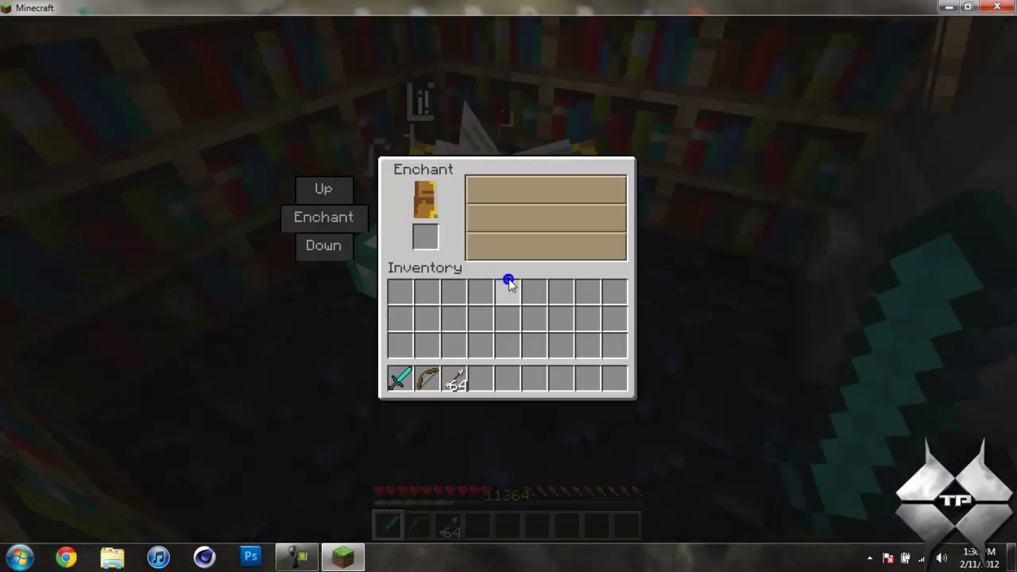
{"action": "left_click", "coordinate": [400, 377]}
{"action": "left_click", "coordinate": [426, 237]}
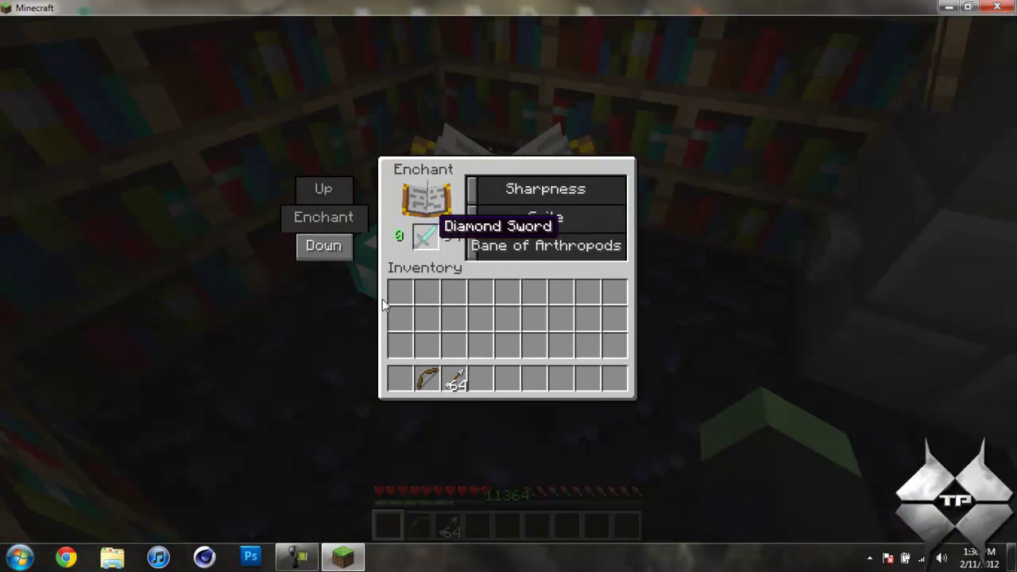
Examine the full list of enchantments offered for the diamond sword, from Sharpness to Looting
{"action": "left_click", "coordinate": [333, 251]}
{"action": "left_click", "coordinate": [333, 250]}
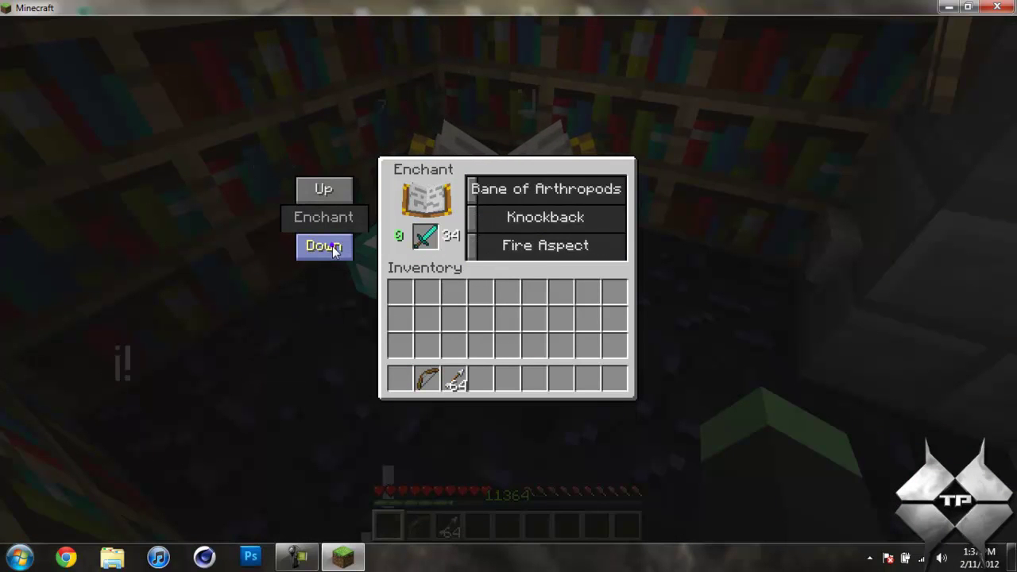
{"action": "left_click", "coordinate": [334, 249]}
{"action": "left_click", "coordinate": [323, 190]}
{"action": "left_click", "coordinate": [324, 189]}
{"action": "left_click", "coordinate": [324, 190]}
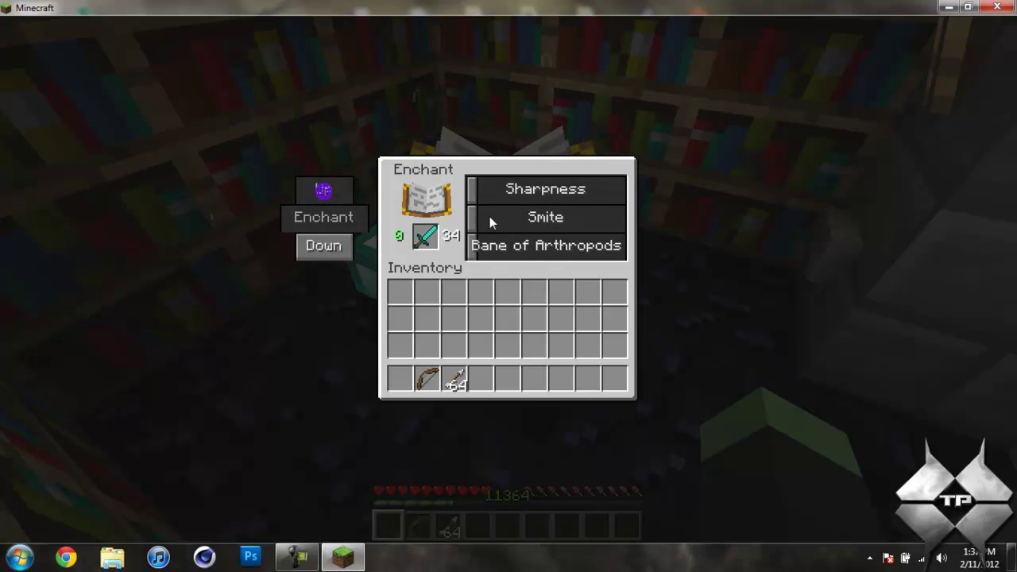
{"action": "left_click", "coordinate": [529, 252]}
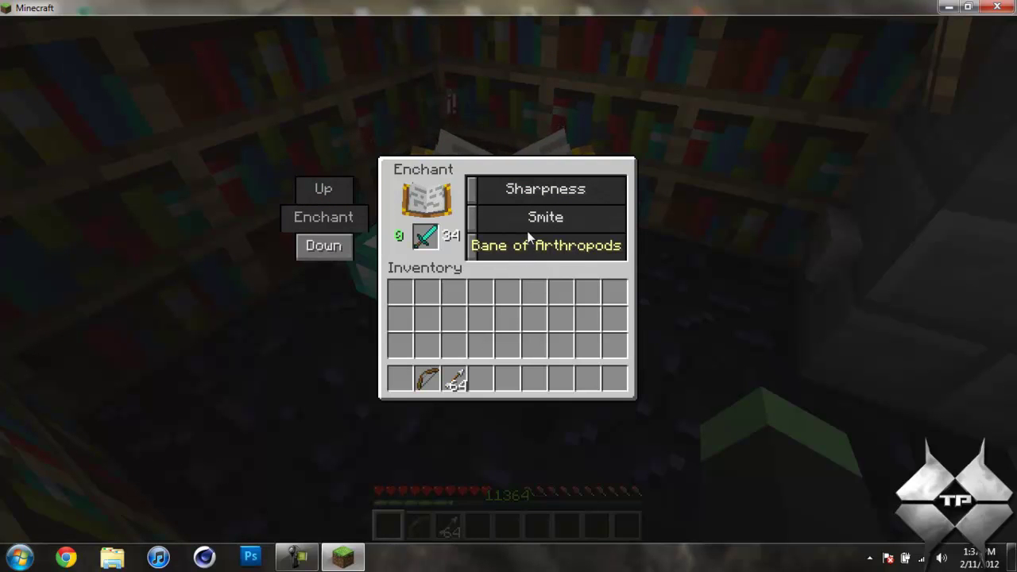
{"action": "left_click", "coordinate": [330, 249]}
{"action": "left_click", "coordinate": [329, 250]}
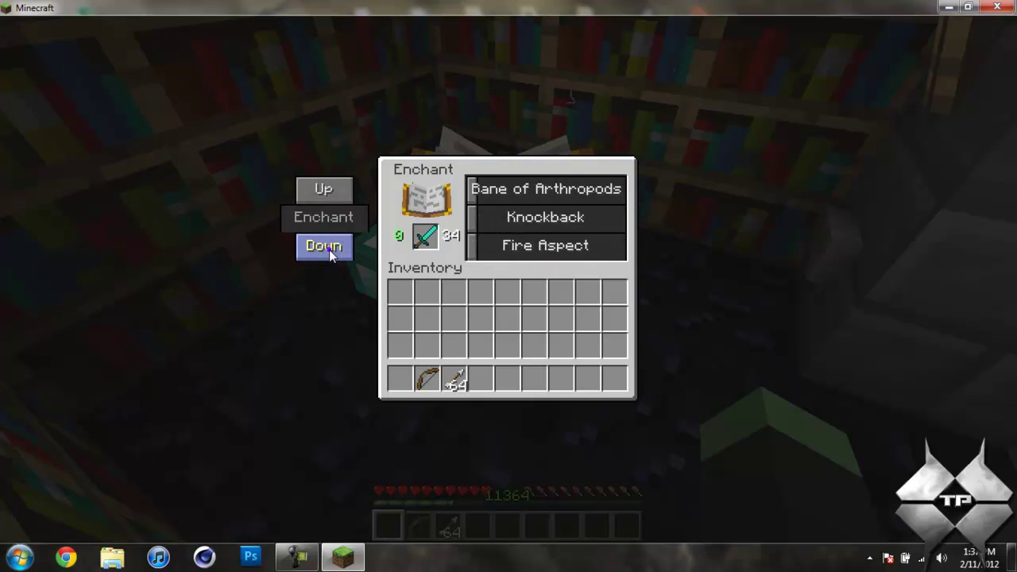
{"action": "left_click", "coordinate": [329, 250]}
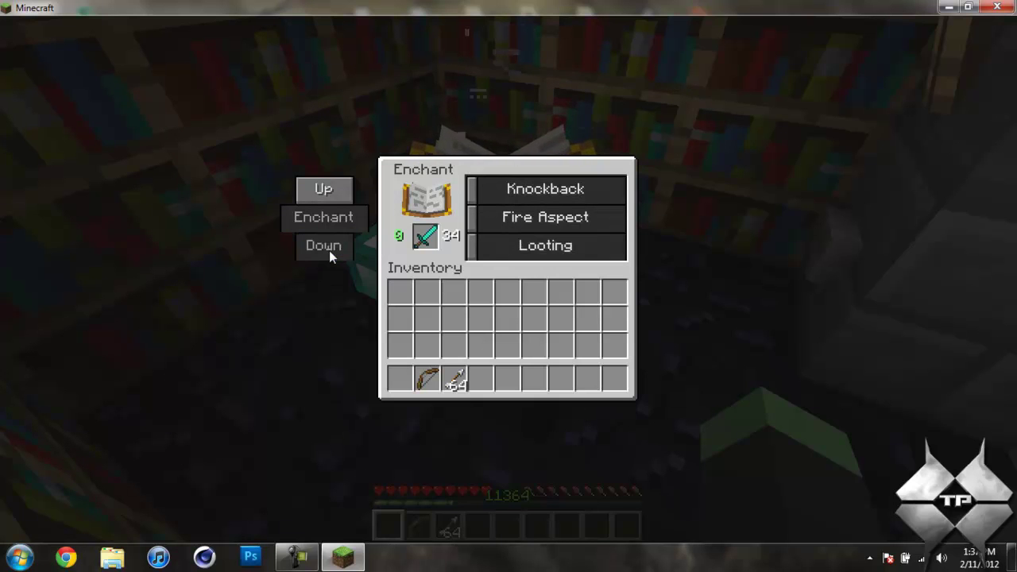
{"action": "left_click", "coordinate": [324, 189]}
{"action": "left_click", "coordinate": [324, 189]}
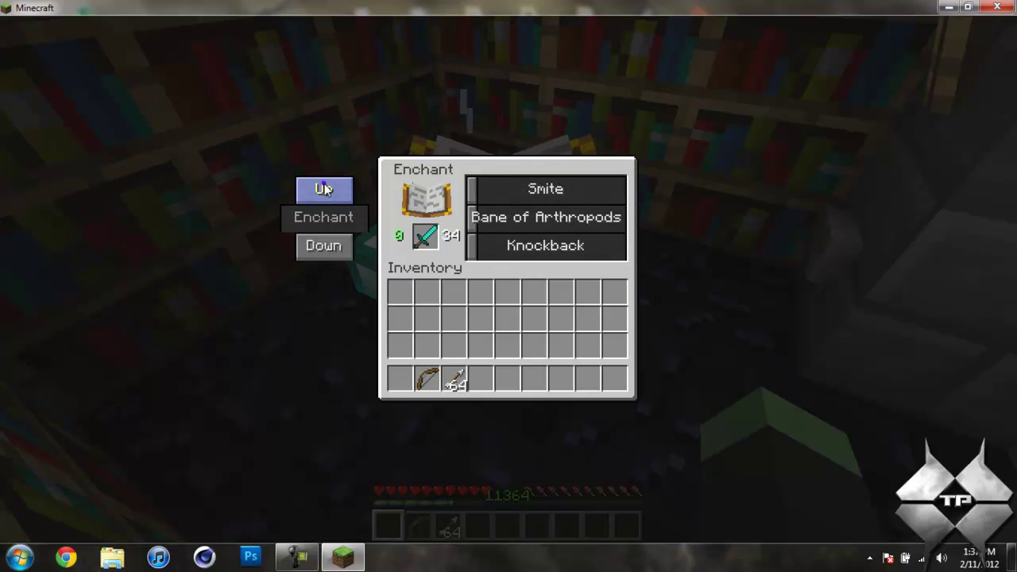
{"action": "left_click", "coordinate": [347, 189]}
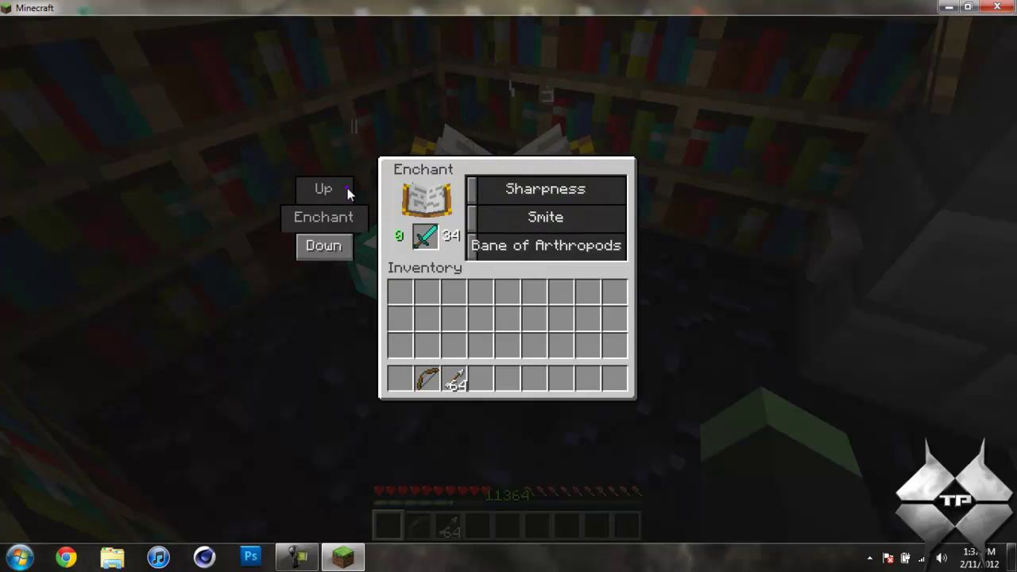
Set the diamond sword's enchantments to Sharpness V, Fire Aspect II and Knockback II
{"action": "left_click_drag", "start_coordinate": [474, 189], "coordinate": [628, 191]}
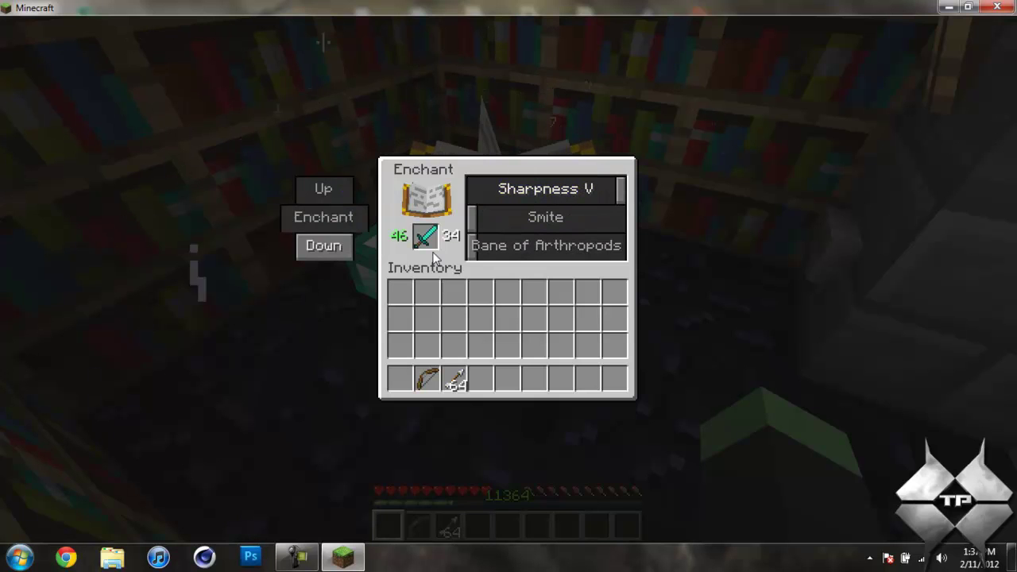
{"action": "left_click", "coordinate": [329, 248]}
{"action": "left_click", "coordinate": [329, 248]}
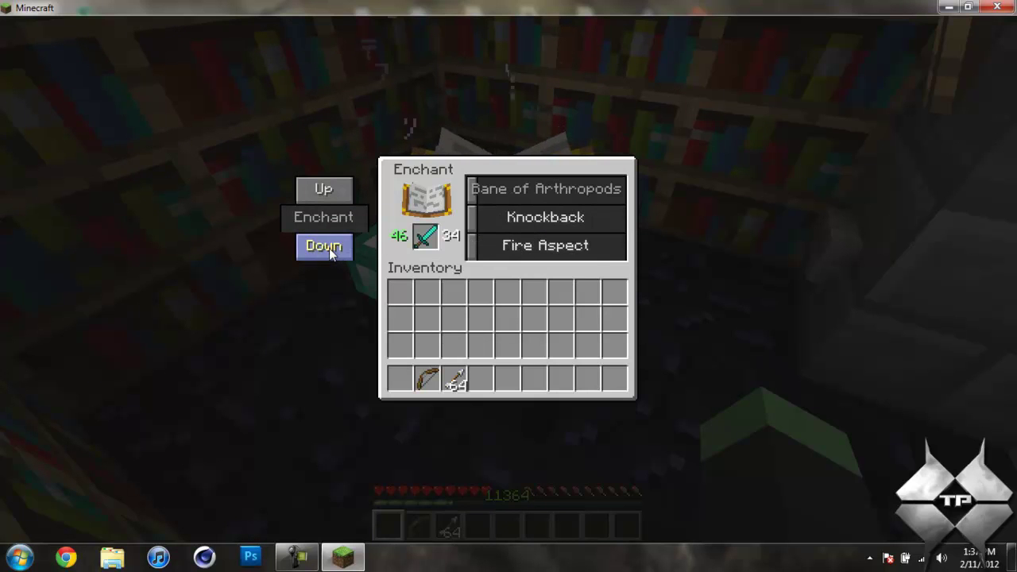
{"action": "left_click_drag", "start_coordinate": [477, 248], "coordinate": [622, 249]}
{"action": "left_click", "coordinate": [320, 247]}
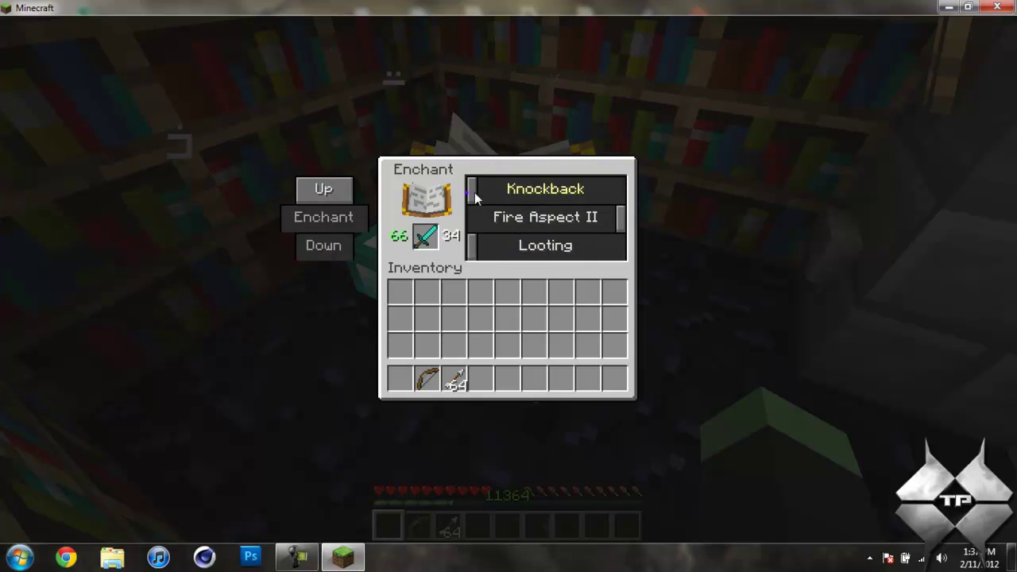
{"action": "left_click_drag", "start_coordinate": [475, 192], "coordinate": [608, 195]}
Lower the sword's enchantments to Knockback I, Fire Aspect I and Sharpness III
{"action": "left_click", "coordinate": [316, 195]}
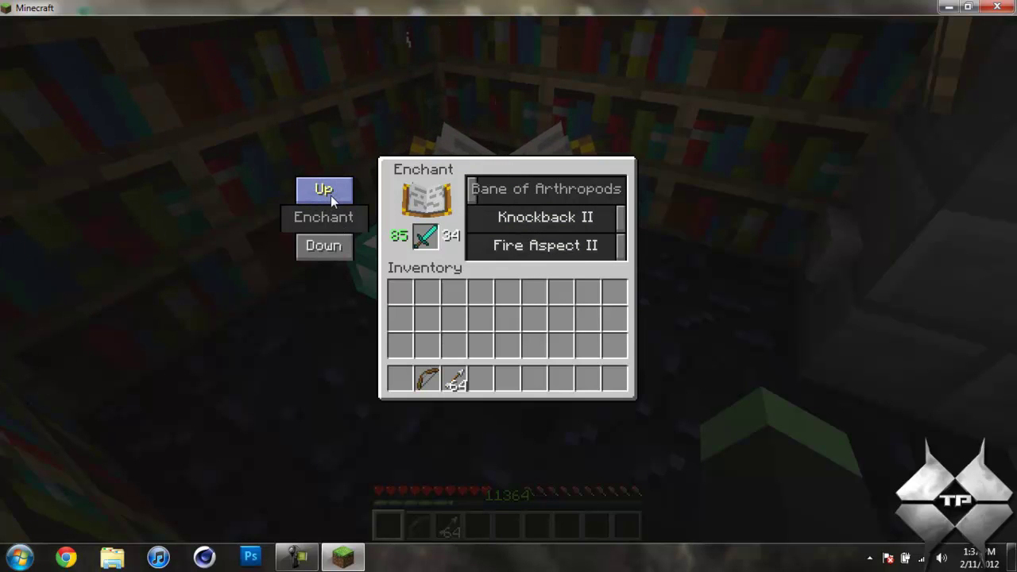
{"action": "left_click", "coordinate": [549, 218]}
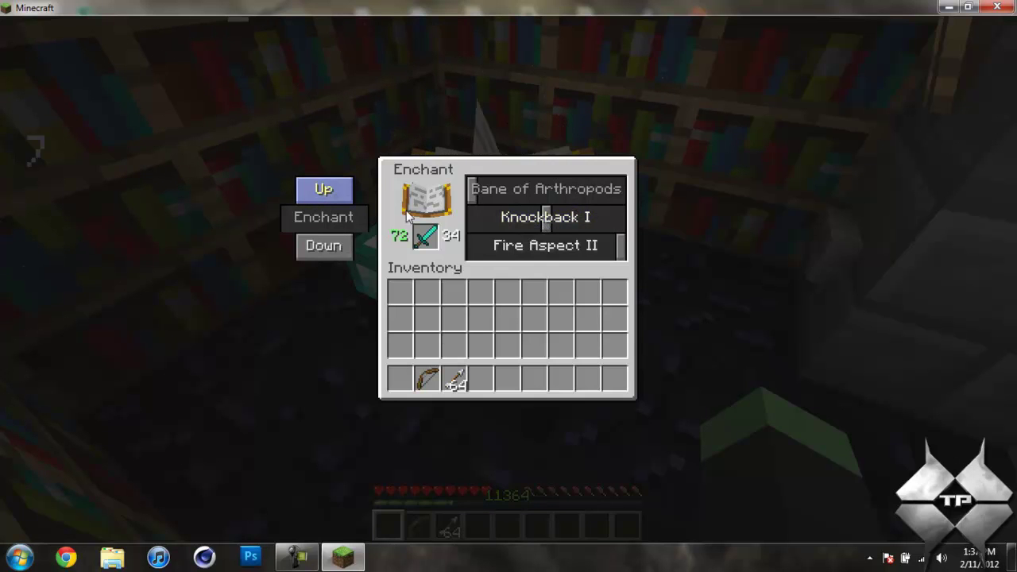
{"action": "left_click", "coordinate": [547, 248]}
{"action": "left_click", "coordinate": [327, 192]}
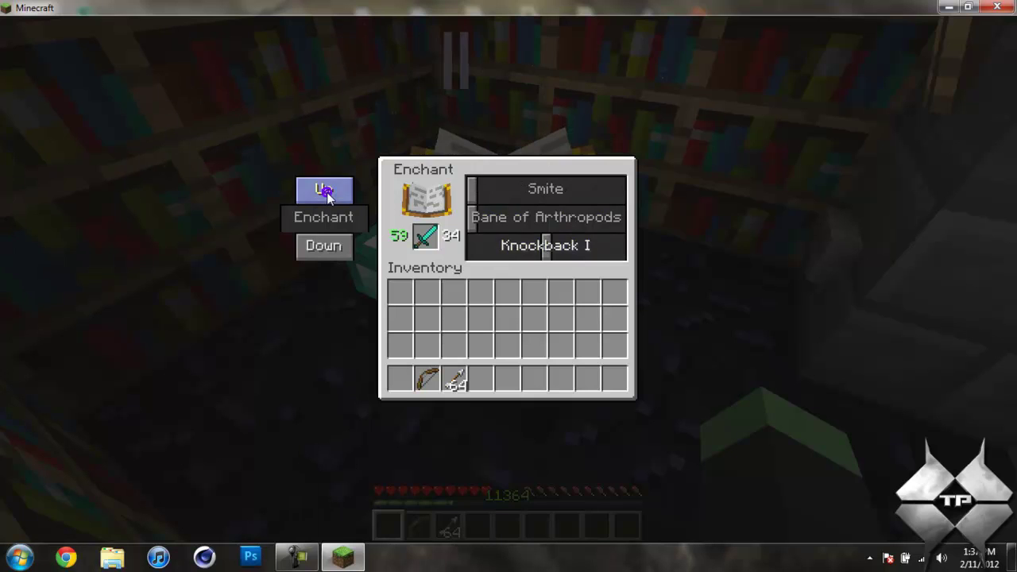
{"action": "left_click", "coordinate": [326, 193]}
{"action": "left_click_drag", "start_coordinate": [567, 188], "coordinate": [552, 195]}
{"action": "left_click", "coordinate": [557, 192]}
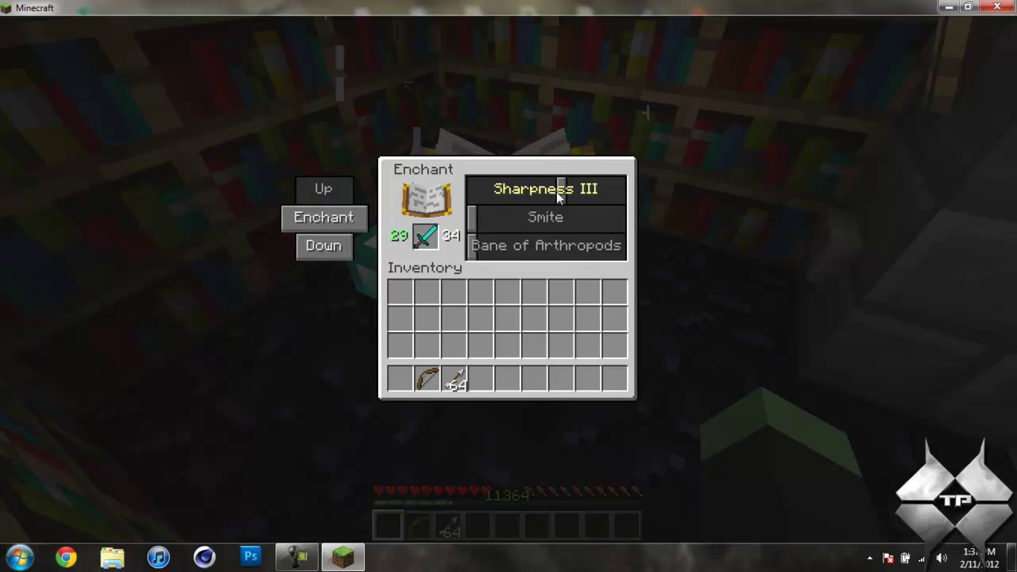
Try Fire Aspect II and Knockback II in turn, setting each back to level I
{"action": "left_click", "coordinate": [340, 252]}
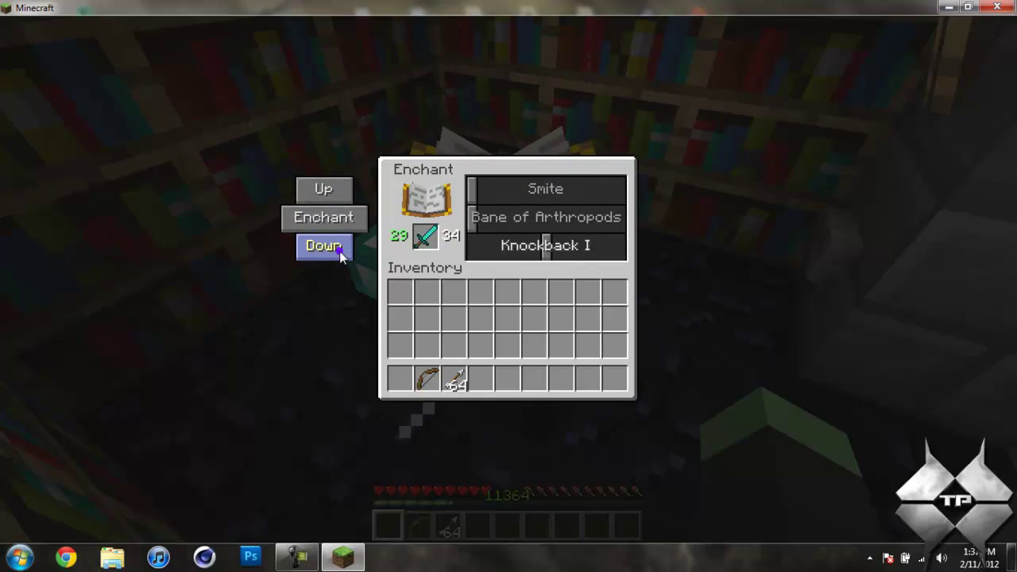
{"action": "left_click", "coordinate": [340, 251]}
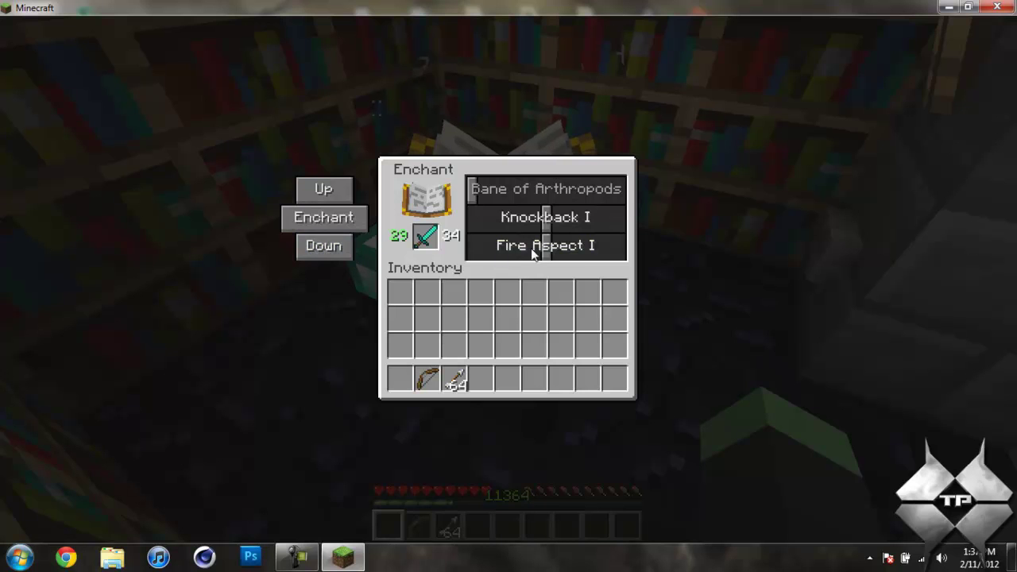
{"action": "left_click", "coordinate": [551, 246]}
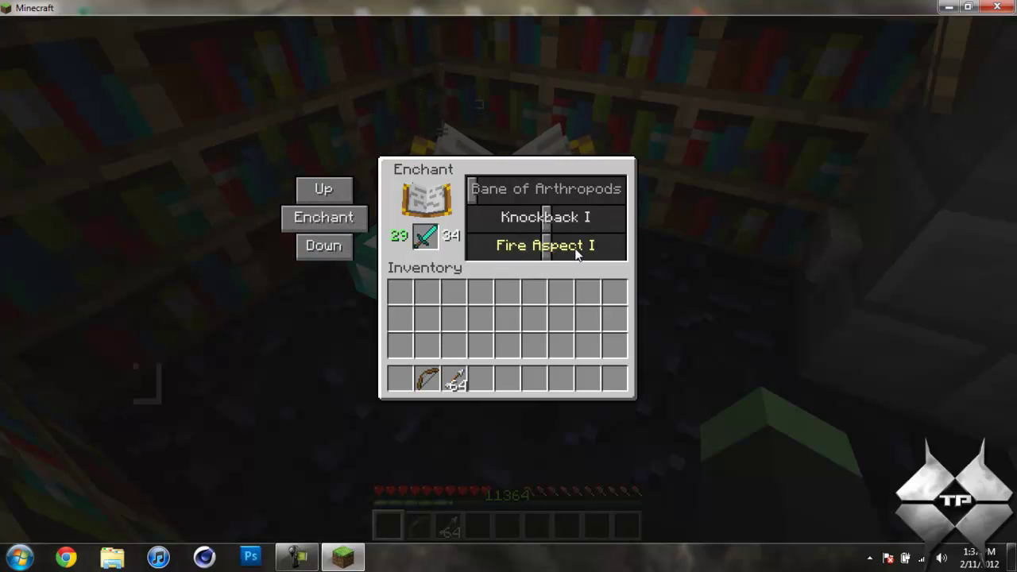
{"action": "left_click", "coordinate": [617, 252]}
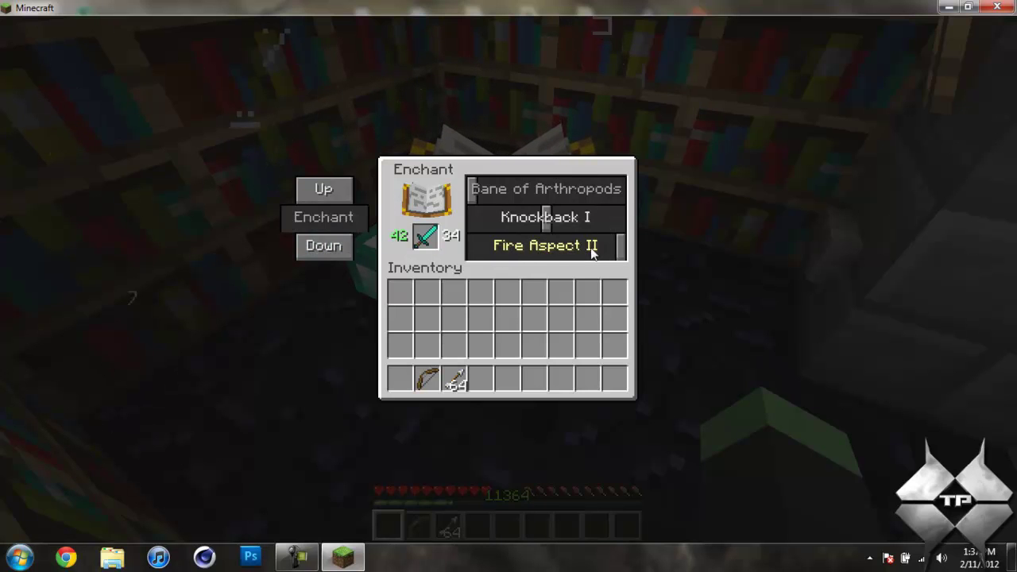
{"action": "left_click", "coordinate": [588, 247]}
{"action": "left_click", "coordinate": [595, 217]}
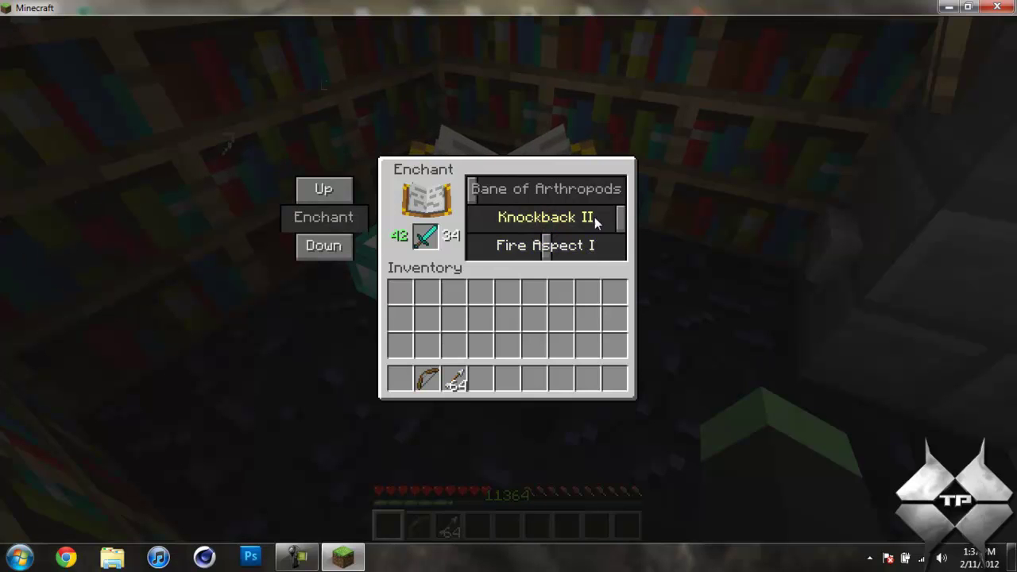
{"action": "left_click", "coordinate": [572, 218]}
Review the selected enchantment levels across the whole list, from Sharpness down to the Looting slider
{"action": "left_click", "coordinate": [328, 249]}
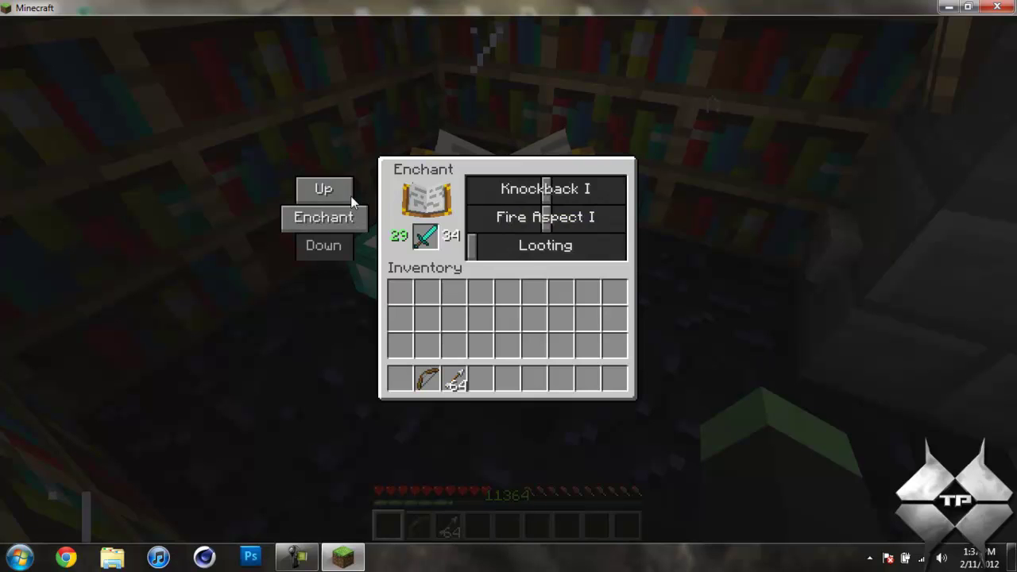
{"action": "left_click", "coordinate": [324, 189]}
{"action": "left_click", "coordinate": [323, 189]}
{"action": "left_click", "coordinate": [323, 190]}
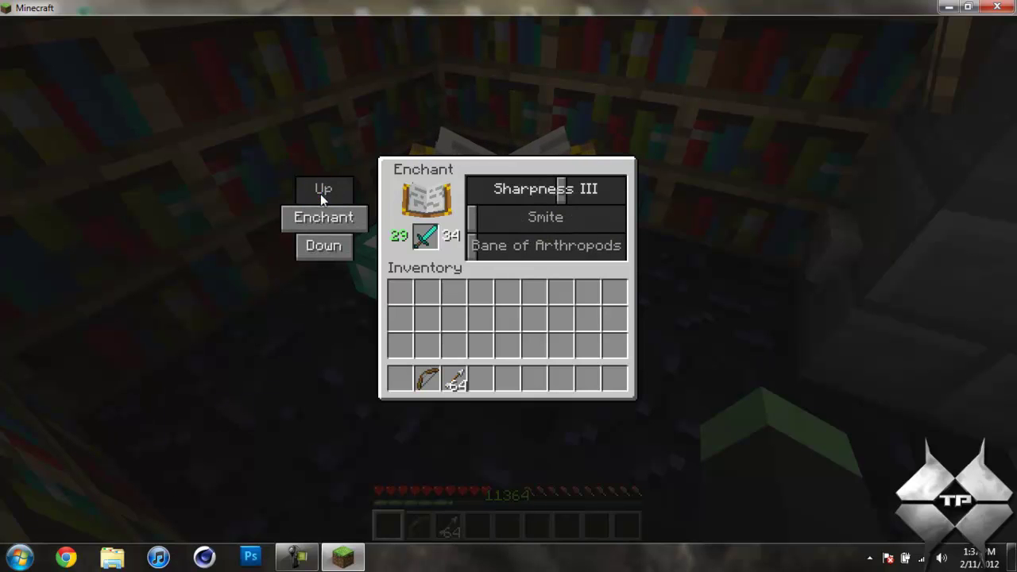
{"action": "left_click", "coordinate": [332, 245]}
{"action": "left_click", "coordinate": [332, 245]}
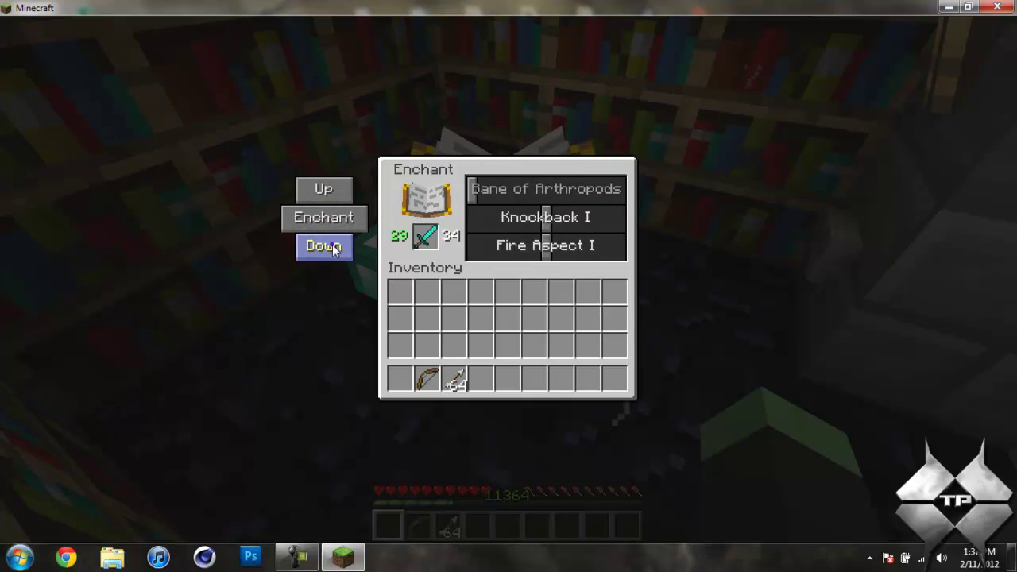
{"action": "left_click", "coordinate": [333, 246]}
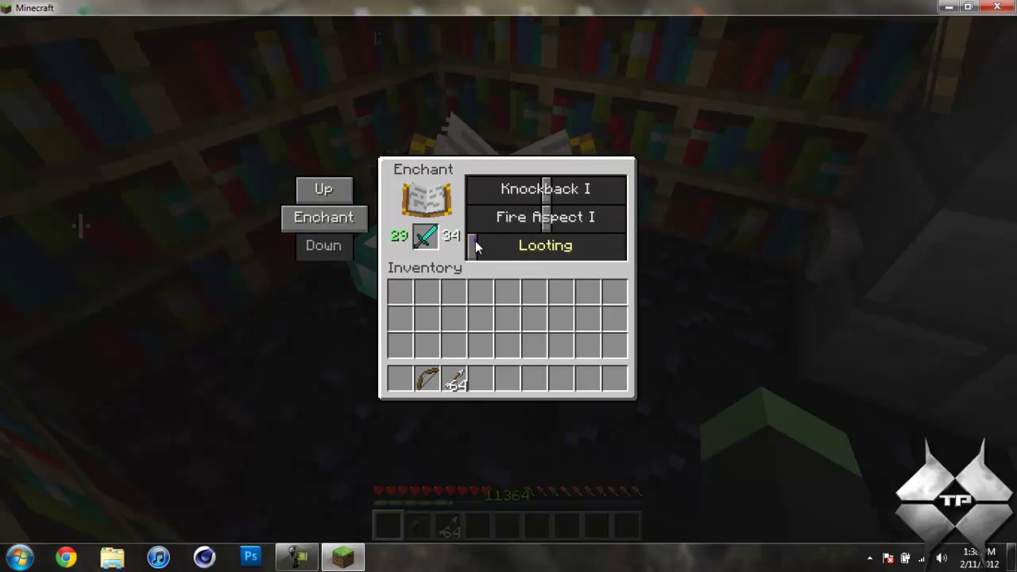
{"action": "mouse_move", "coordinate": [494, 247]}
{"action": "left_mouse_down"}
{"action": "mouse_move", "coordinate": [513, 244]}
{"action": "mouse_move", "coordinate": [486, 246]}
{"action": "left_mouse_up"}
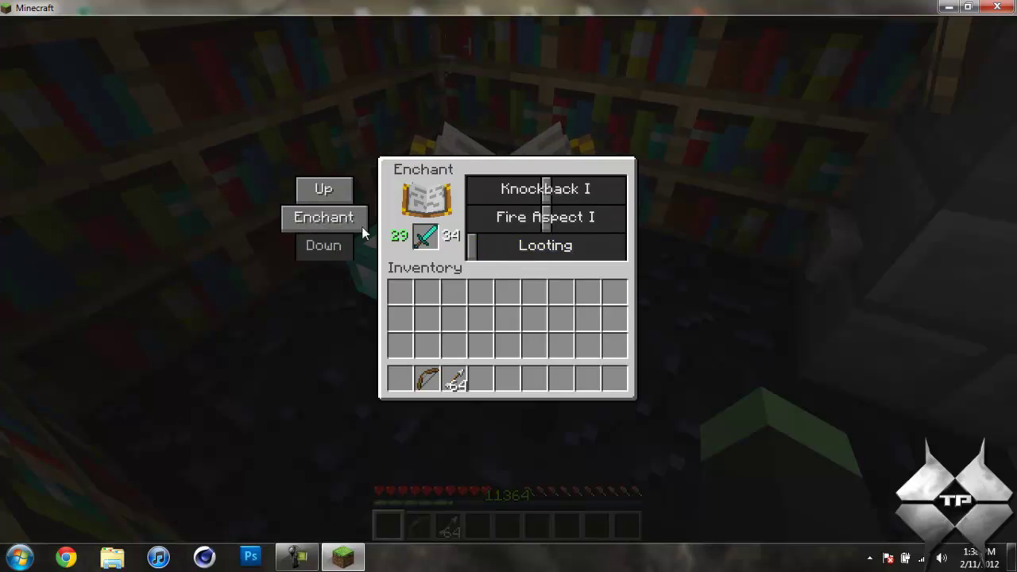
Enchant the diamond sword with the selected levels and return it to the first hotbar slot
{"action": "left_click", "coordinate": [332, 218]}
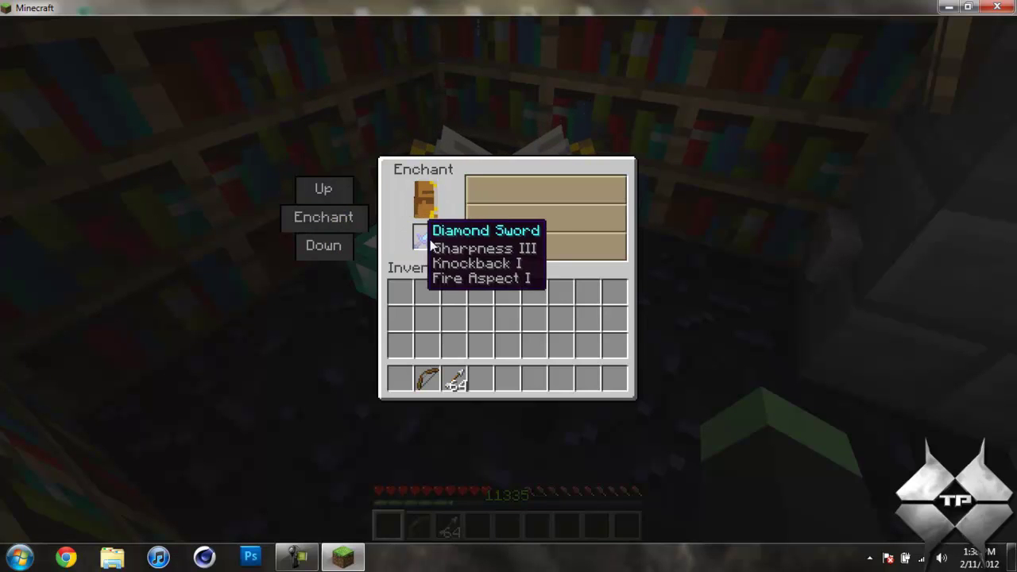
{"action": "left_click", "coordinate": [427, 238]}
{"action": "left_click", "coordinate": [400, 374]}
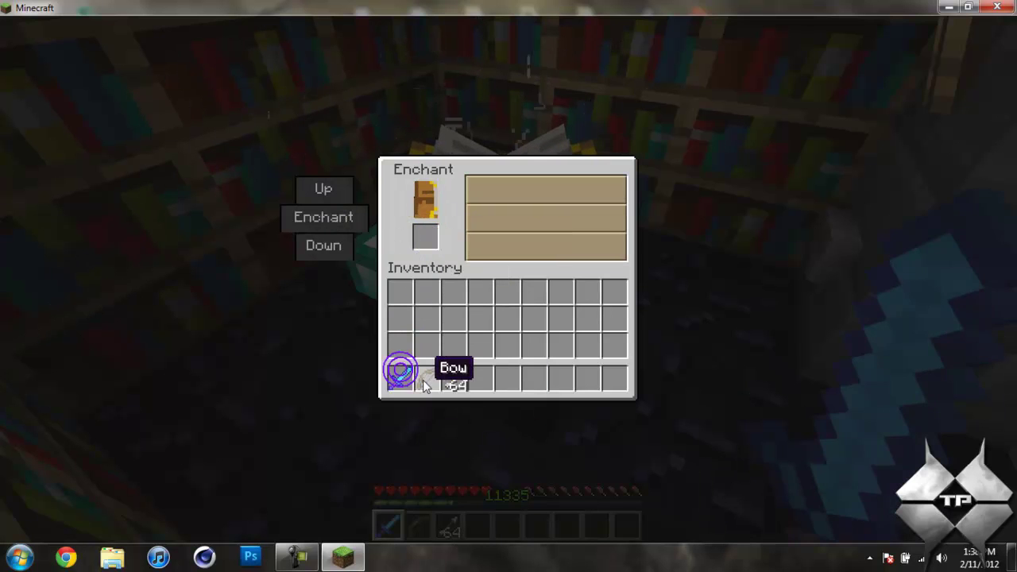
Place the bow in the enchantment table and select Flame I for it
{"action": "left_click", "coordinate": [427, 379]}
{"action": "left_click", "coordinate": [426, 237]}
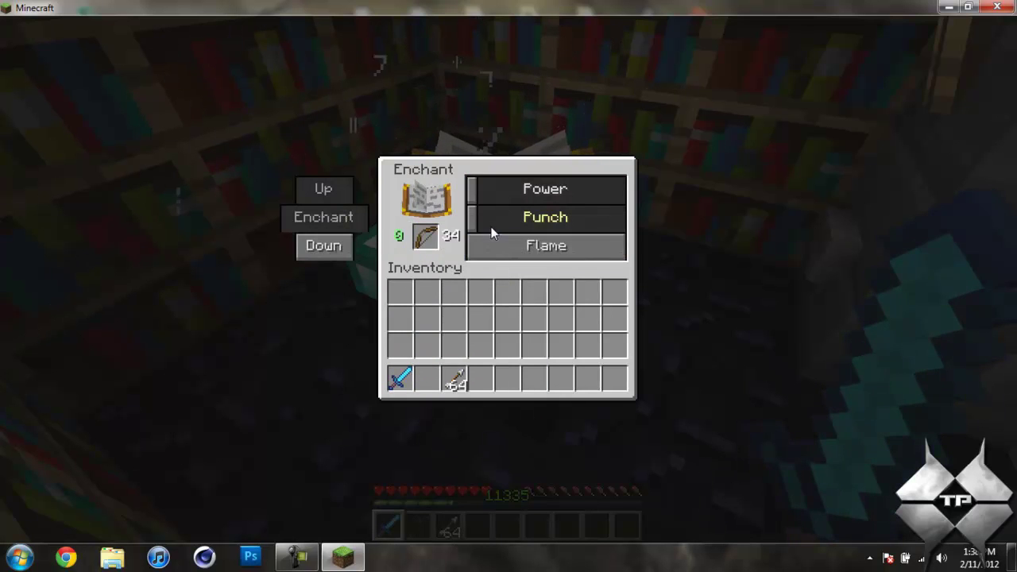
{"action": "left_click_drag", "start_coordinate": [508, 251], "coordinate": [537, 253]}
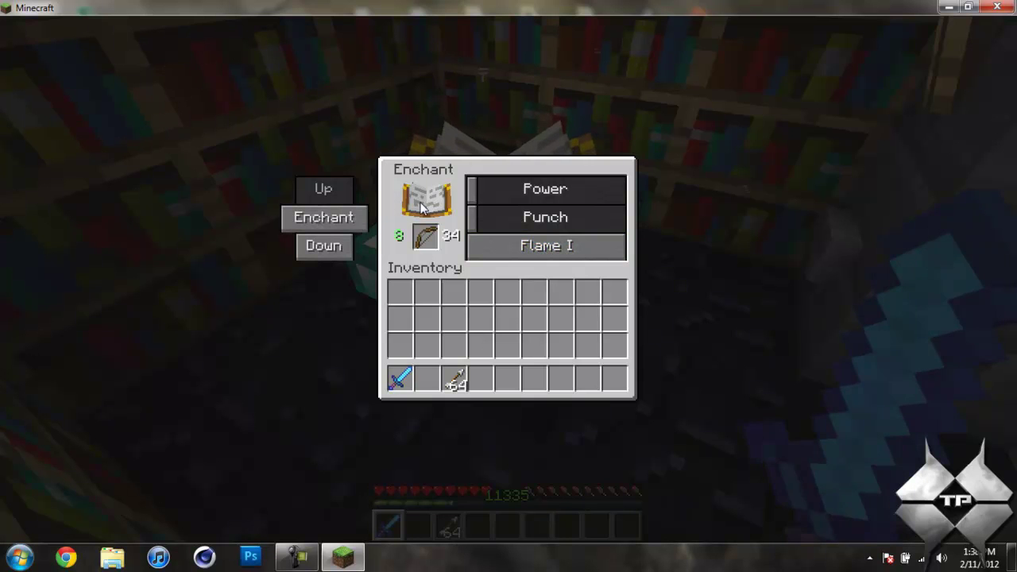
{"action": "left_click", "coordinate": [344, 255]}
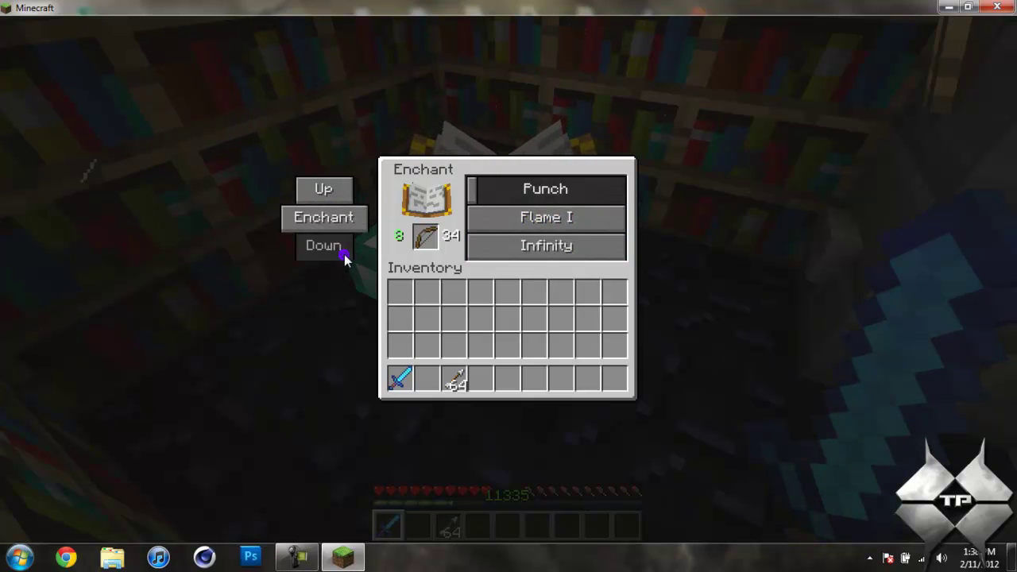
Set the bow's enchantments to Power IV and Punch I
{"action": "left_click", "coordinate": [323, 190]}
{"action": "left_click", "coordinate": [523, 192]}
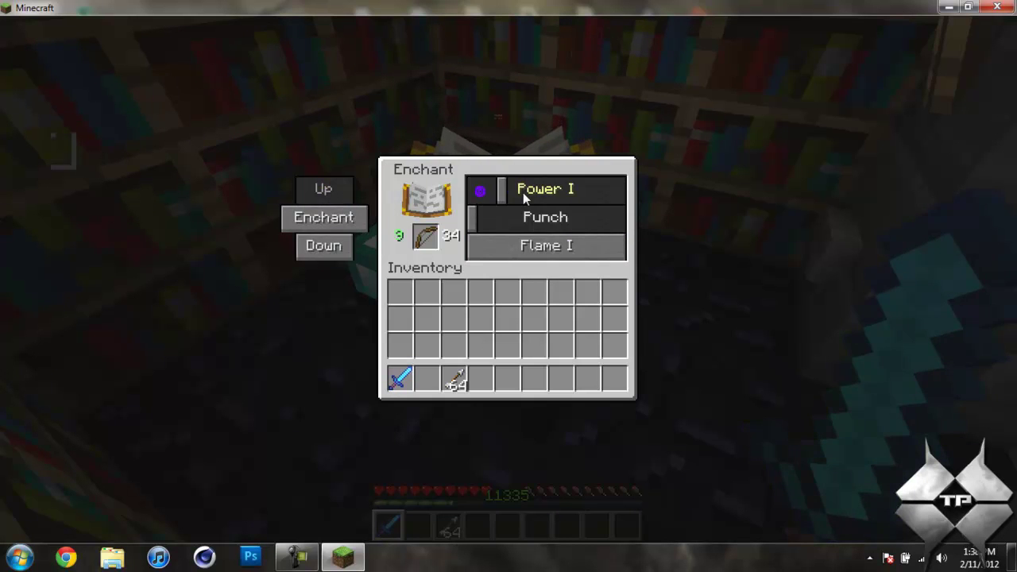
{"action": "left_click_drag", "start_coordinate": [523, 192], "coordinate": [603, 198]}
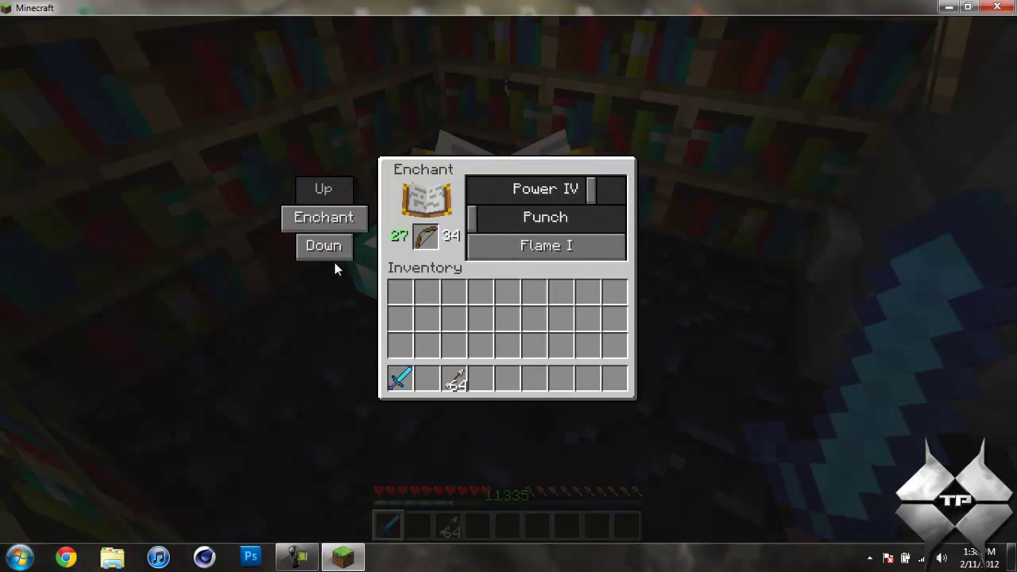
{"action": "left_click_drag", "start_coordinate": [479, 223], "coordinate": [551, 227]}
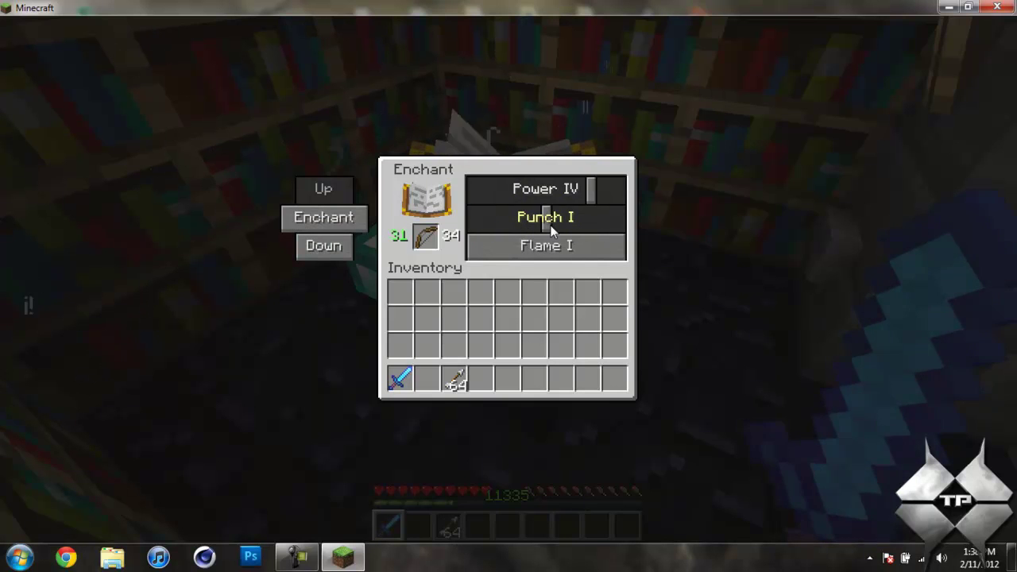
Try to add the Infinity enchantment to the bow
{"action": "left_click", "coordinate": [326, 251]}
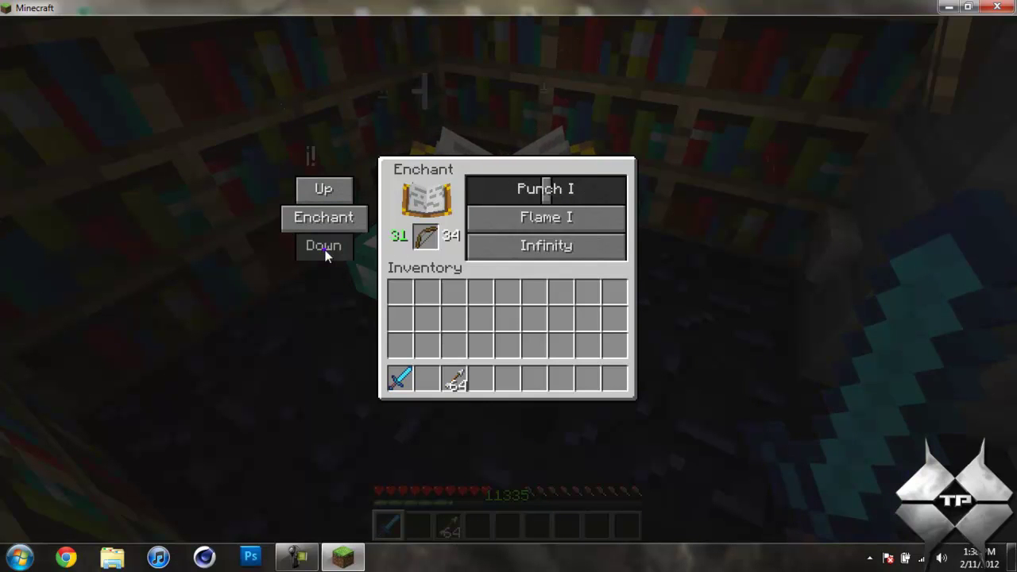
{"action": "left_click", "coordinate": [524, 246]}
{"action": "left_click", "coordinate": [524, 246]}
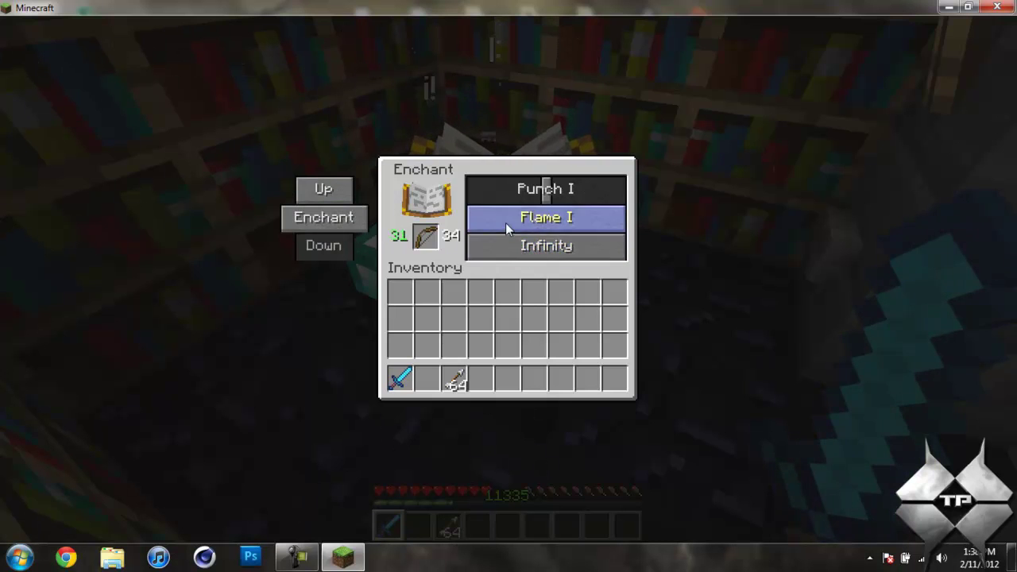
Enchant the bow, return it to the second hotbar slot and leave the enchantment table
{"action": "left_click", "coordinate": [340, 225]}
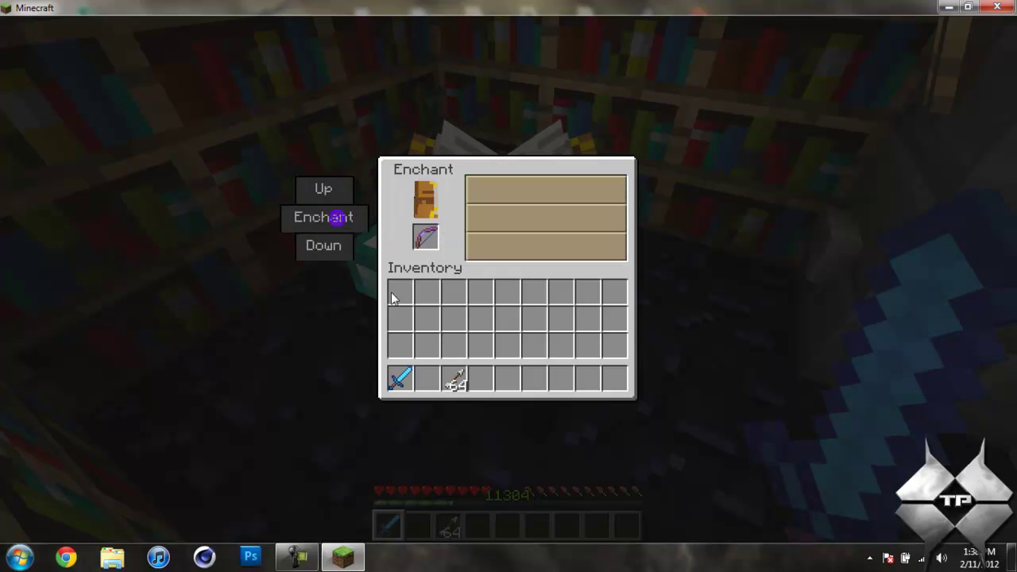
{"action": "left_click", "coordinate": [426, 236]}
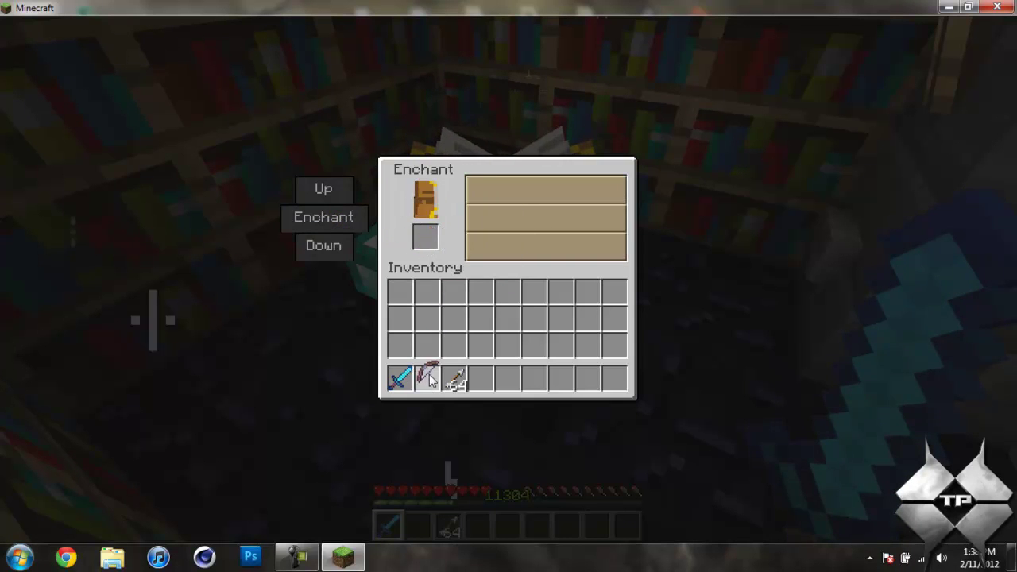
{"action": "left_click", "coordinate": [429, 378]}
{"action": "key", "text": "Escape"}
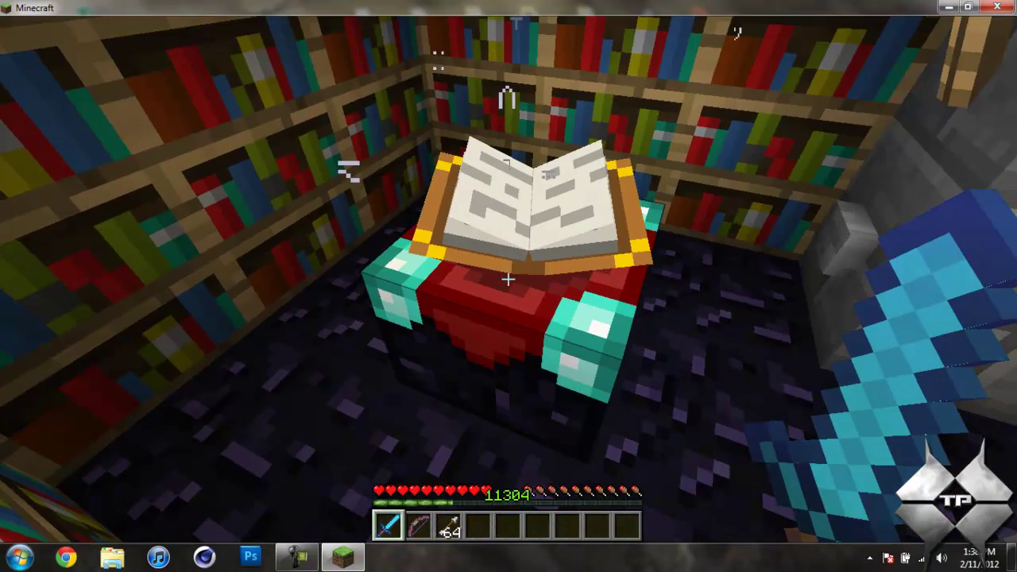
Leave the world for the title screen and quit the game
{"action": "key", "text": "Escape"}
{"action": "left_click", "coordinate": [546, 316]}
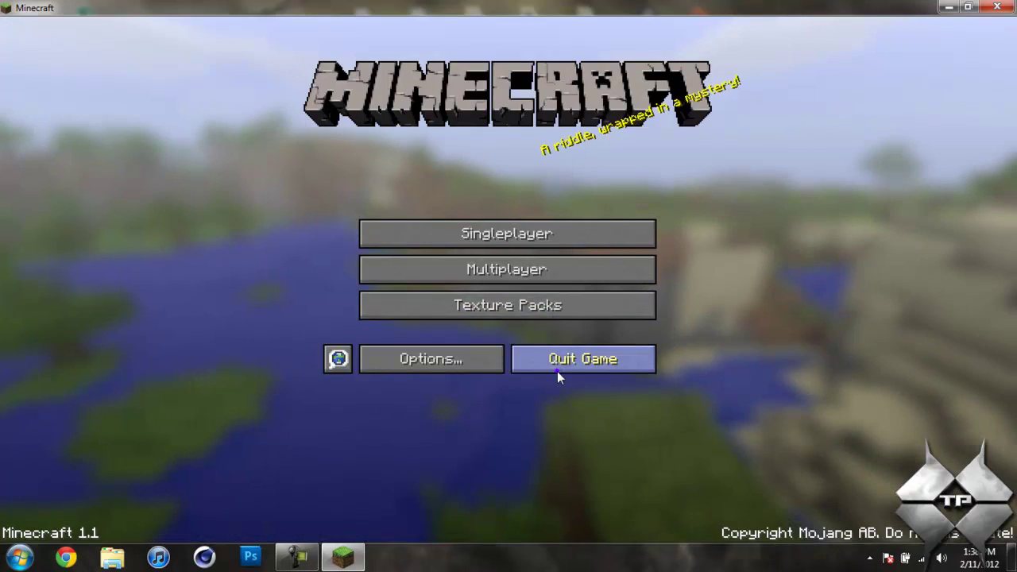
{"action": "left_click", "coordinate": [556, 368]}
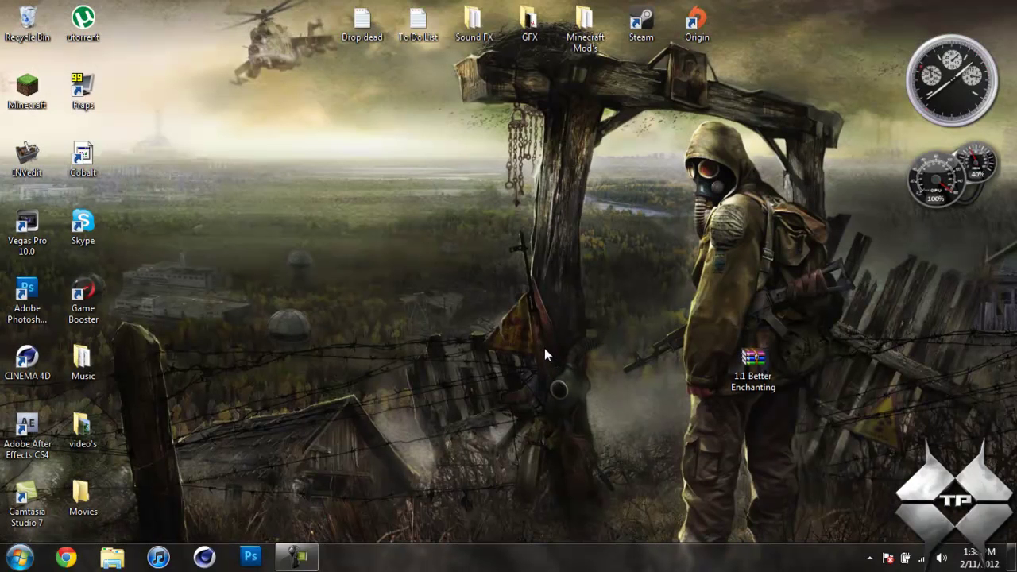
In Chrome, reveal the Downloads spoiler in the Better Enchanting forum topic and open the Download : 1.1 page
{"action": "left_click", "coordinate": [303, 554]}
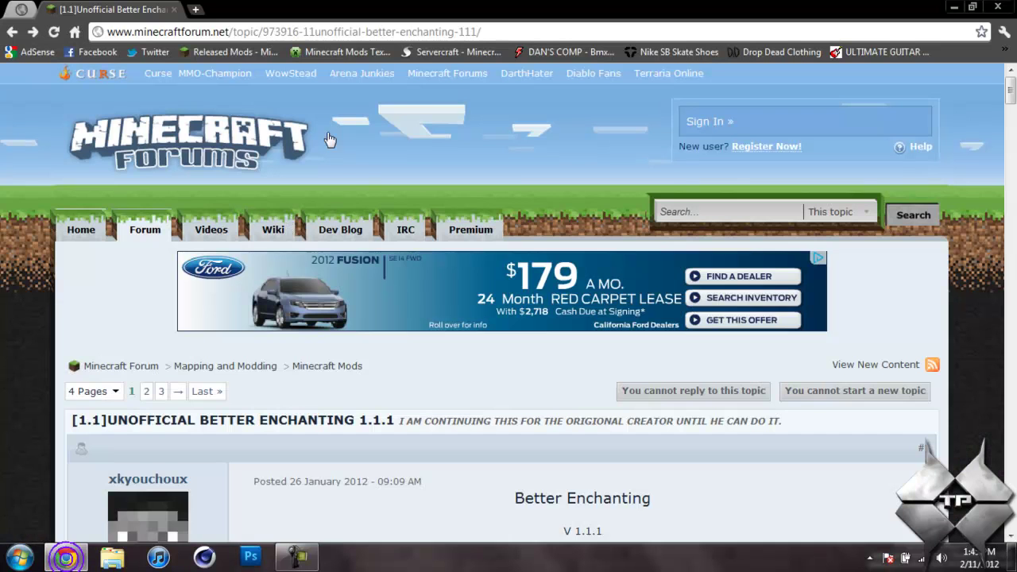
{"action": "left_click", "coordinate": [238, 445]}
{"action": "scroll", "coordinate": [358, 178], "scroll_direction": "down", "scroll_amount": 3}
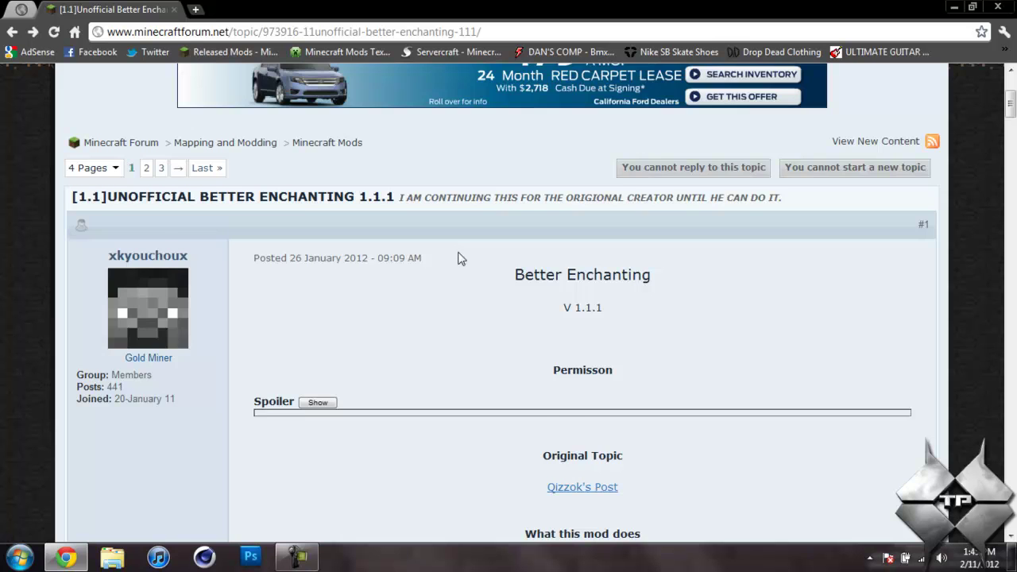
{"action": "scroll", "coordinate": [460, 260], "scroll_direction": "down", "scroll_amount": 7}
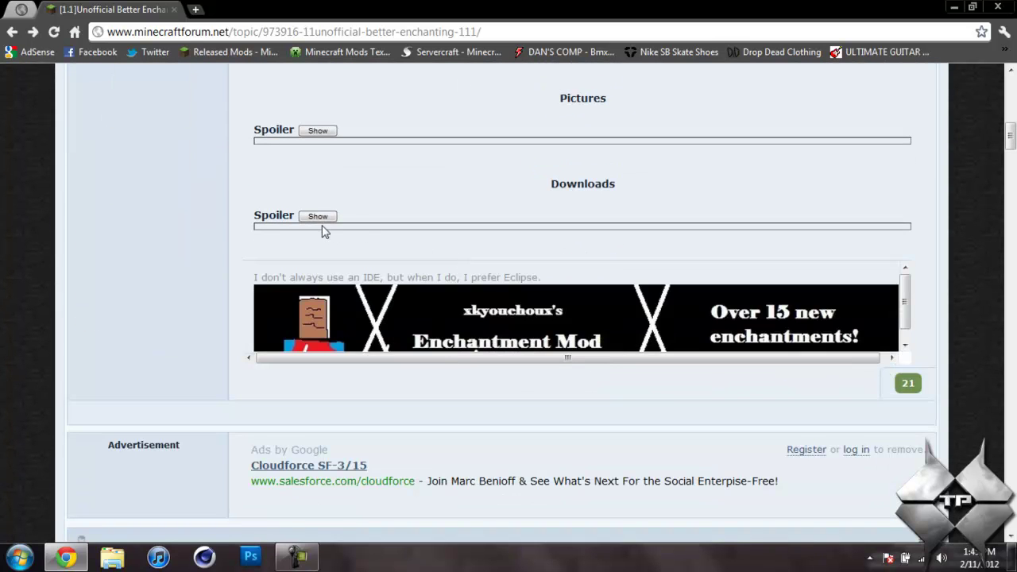
{"action": "left_click", "coordinate": [318, 217]}
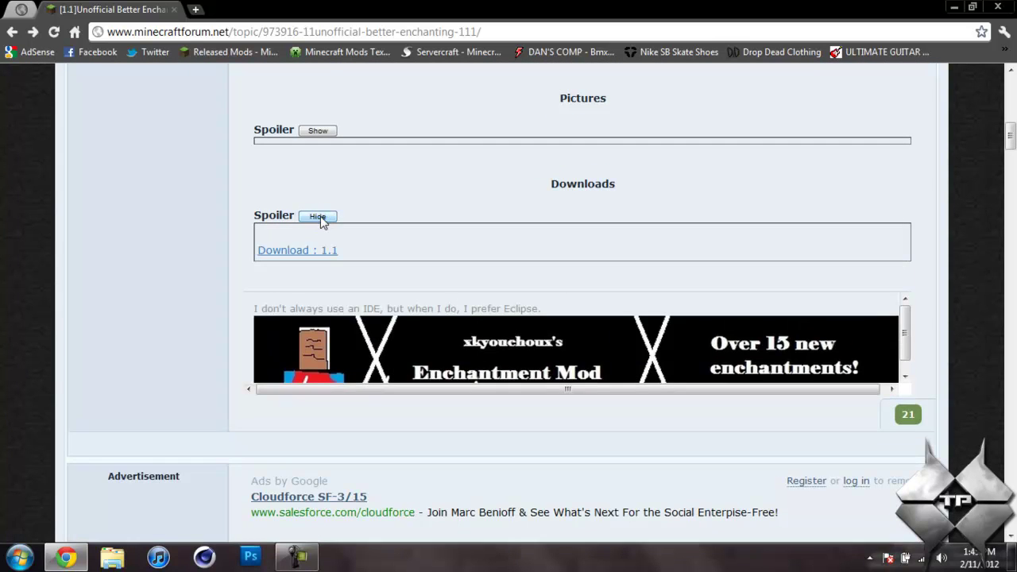
{"action": "left_click", "coordinate": [310, 253]}
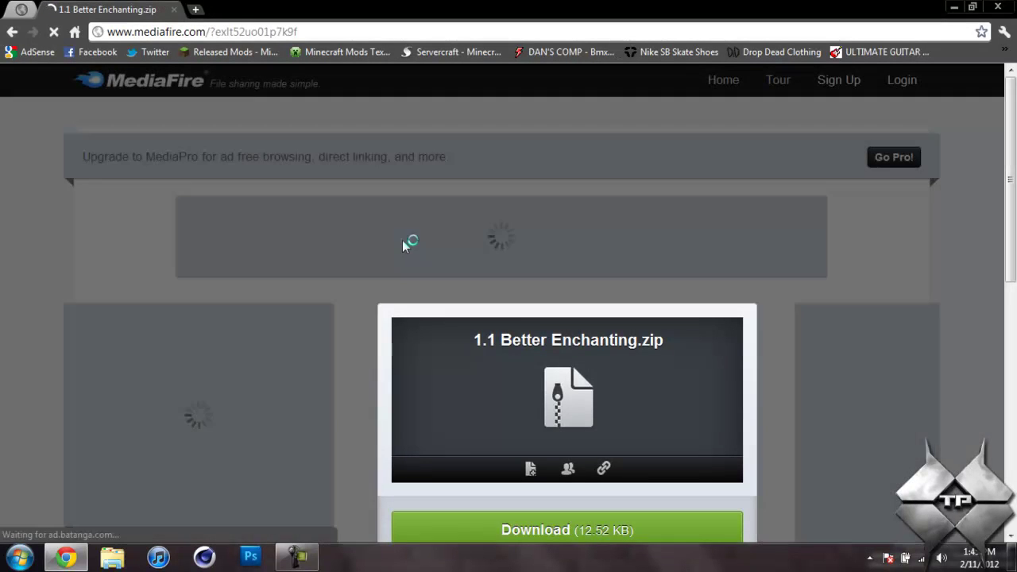
{"action": "scroll", "coordinate": [407, 243], "scroll_direction": "down", "scroll_amount": 1}
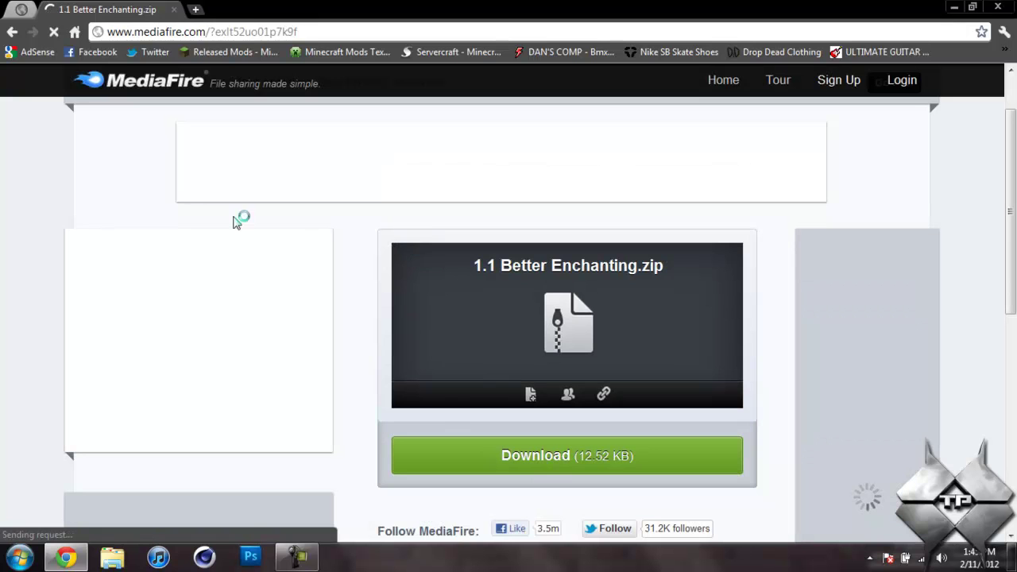
Go back to the Better Enchanting forum topic, look over the post and close the browser
{"action": "left_click", "coordinate": [12, 32]}
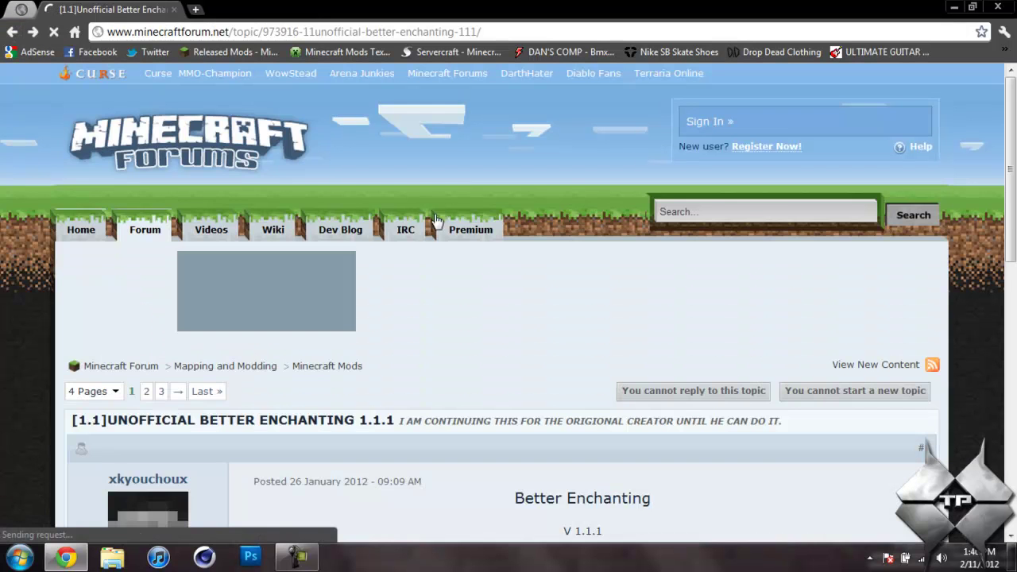
{"action": "scroll", "coordinate": [453, 261], "scroll_direction": "down", "scroll_amount": 4}
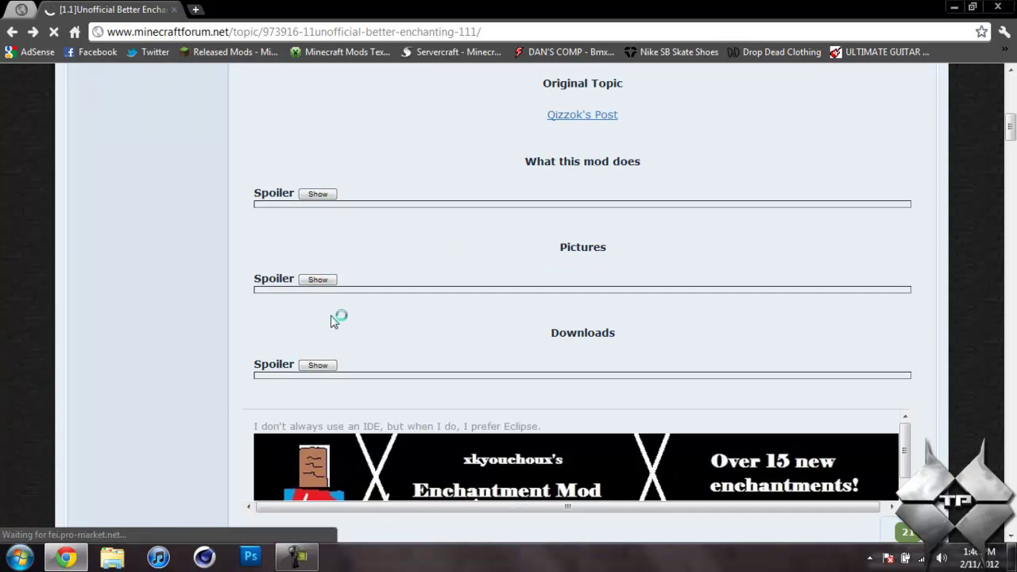
{"action": "scroll", "coordinate": [691, 199], "scroll_direction": "up", "scroll_amount": 4}
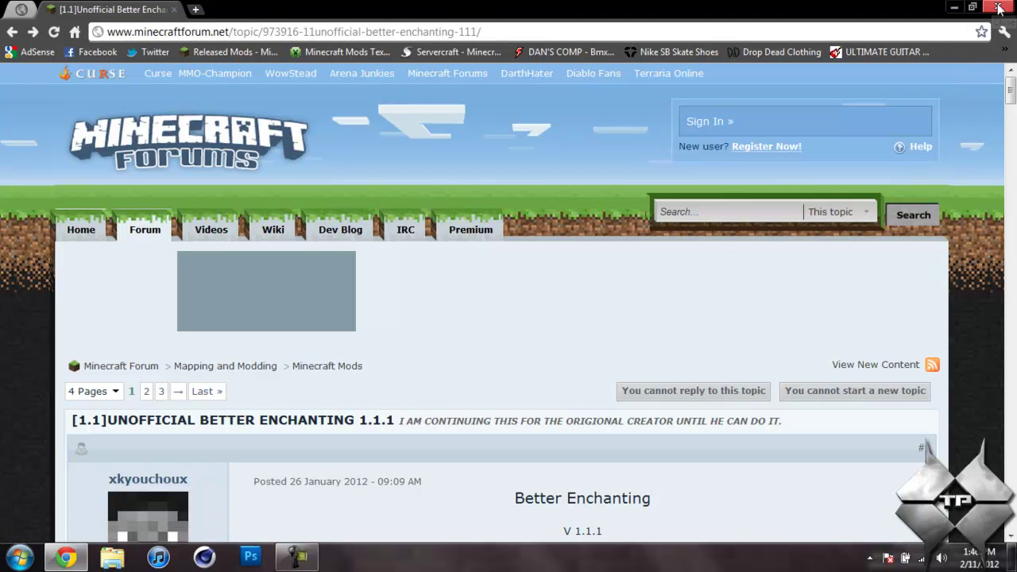
{"action": "scroll", "coordinate": [779, 189], "scroll_direction": "down", "scroll_amount": 4}
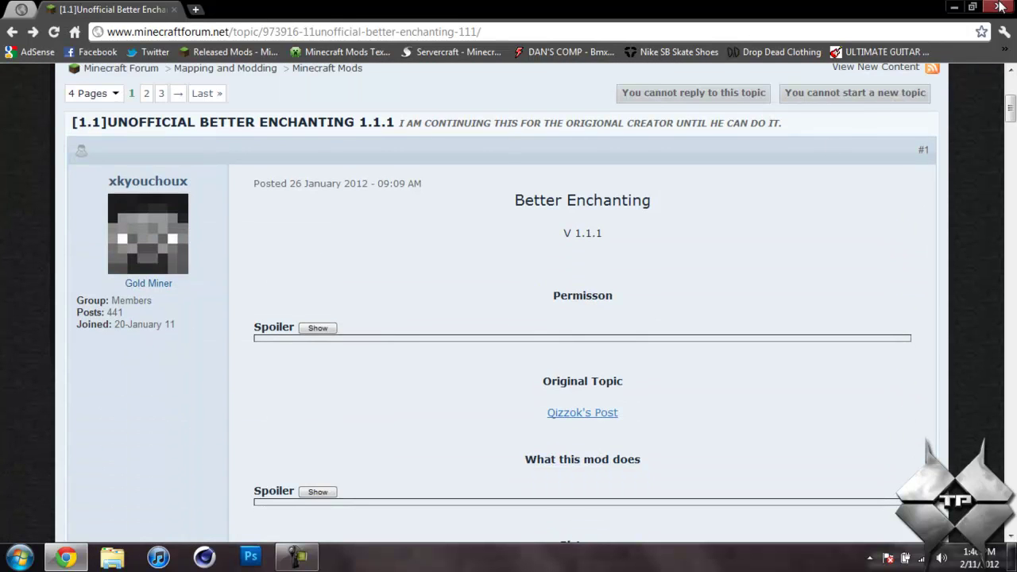
{"action": "left_click", "coordinate": [1000, 9]}
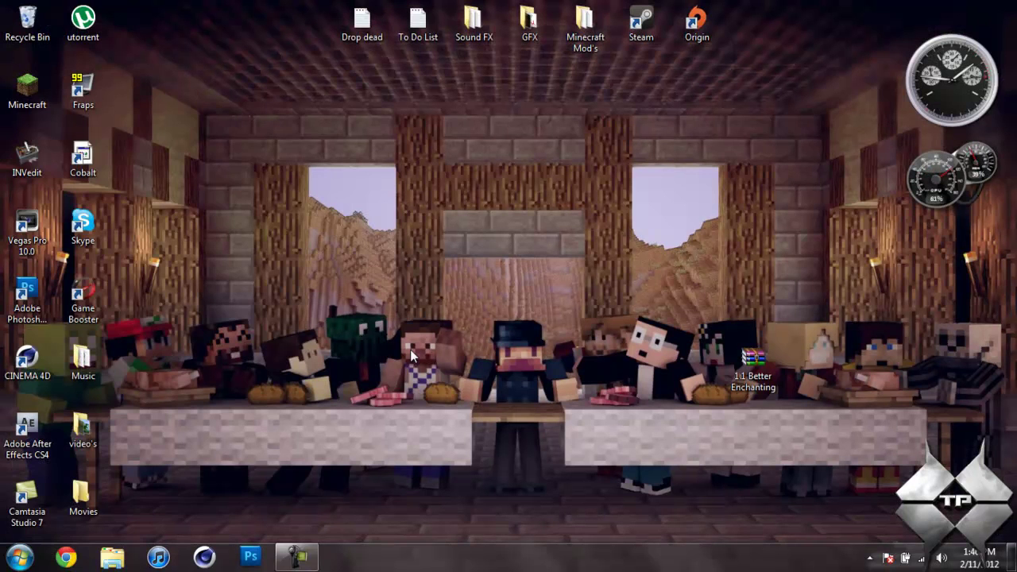
Find the Roaming folder with %appdata% and open the bin folder inside .minecraft
{"action": "left_click", "coordinate": [35, 566]}
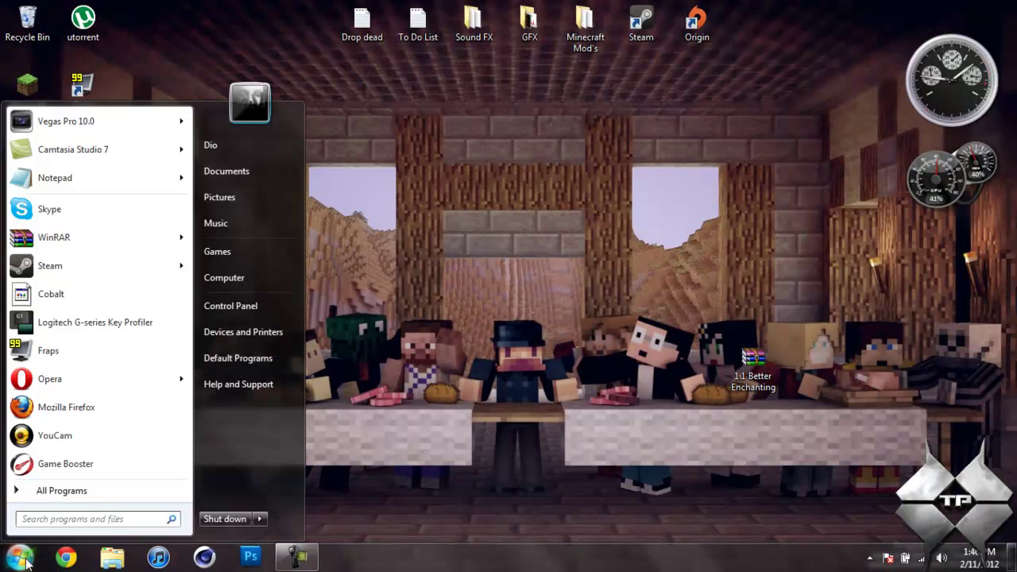
{"action": "type", "text": "%appdata%"}
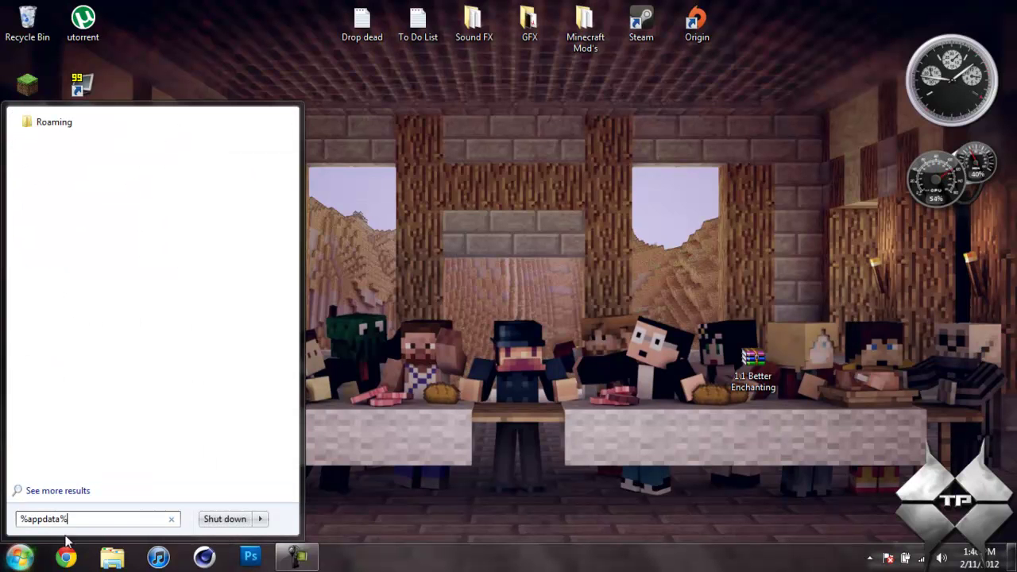
{"action": "left_click", "coordinate": [88, 129]}
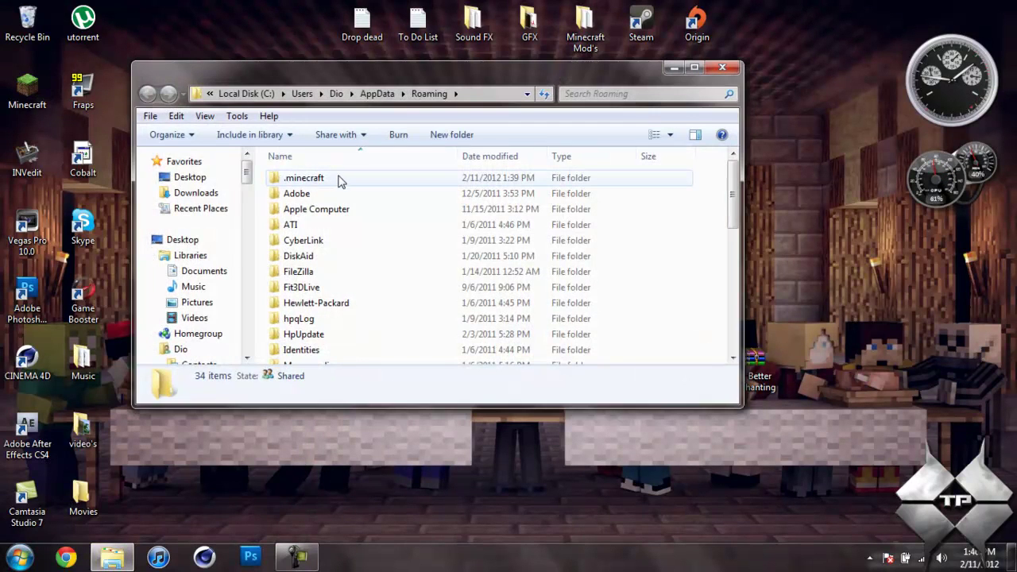
{"action": "double_click", "coordinate": [338, 182]}
{"action": "double_click", "coordinate": [286, 160]}
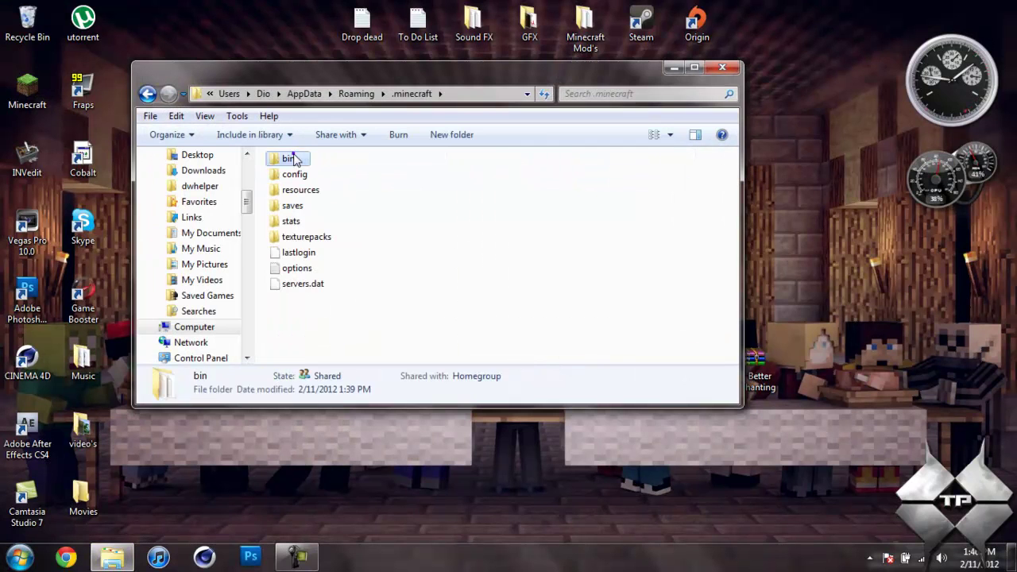
Open the minecraft jar file from the bin folder with WinRAR archiver
{"action": "left_click", "coordinate": [308, 197]}
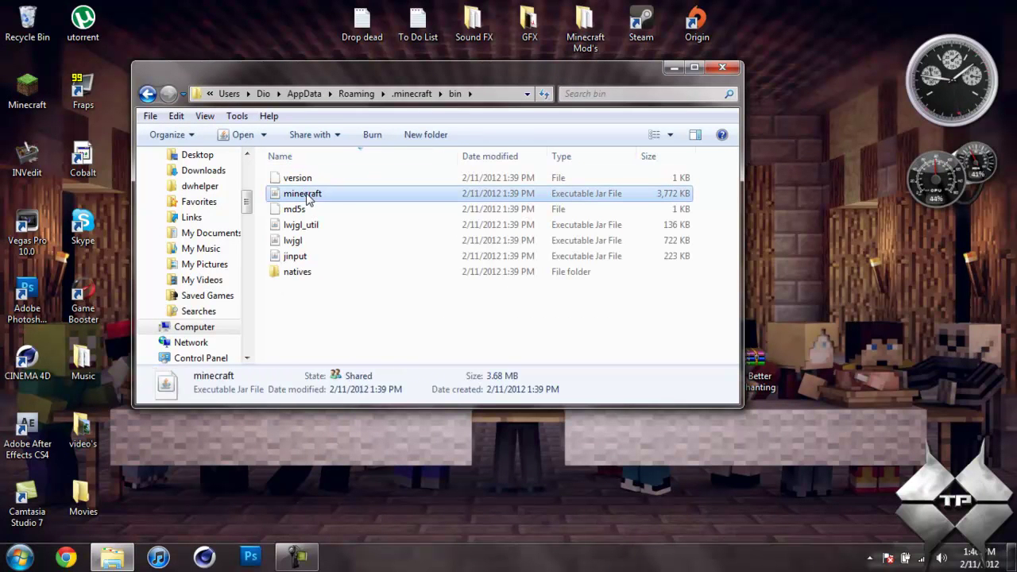
{"action": "right_click", "coordinate": [309, 197]}
{"action": "mouse_move", "coordinate": [450, 223]}
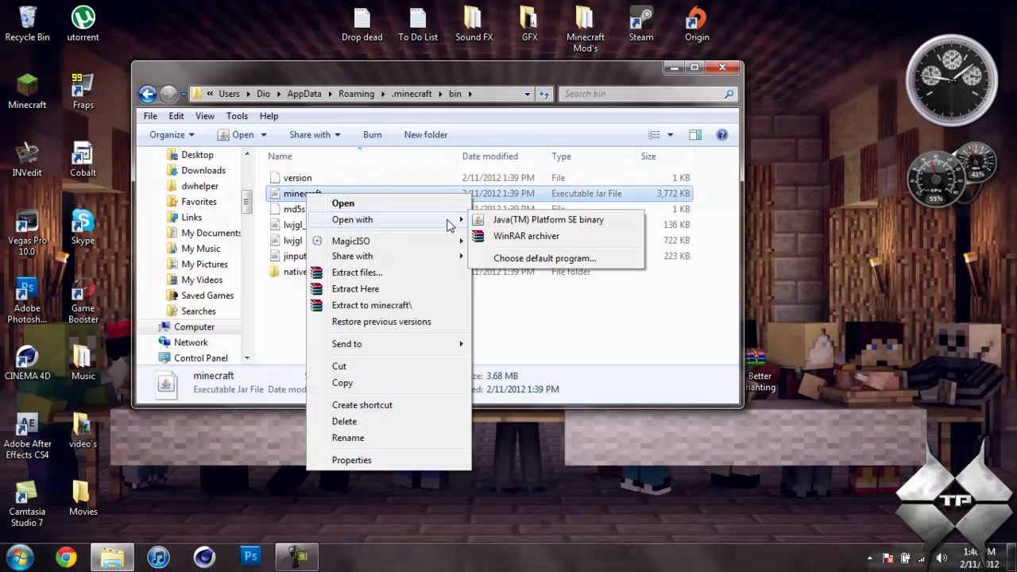
{"action": "left_click", "coordinate": [521, 243]}
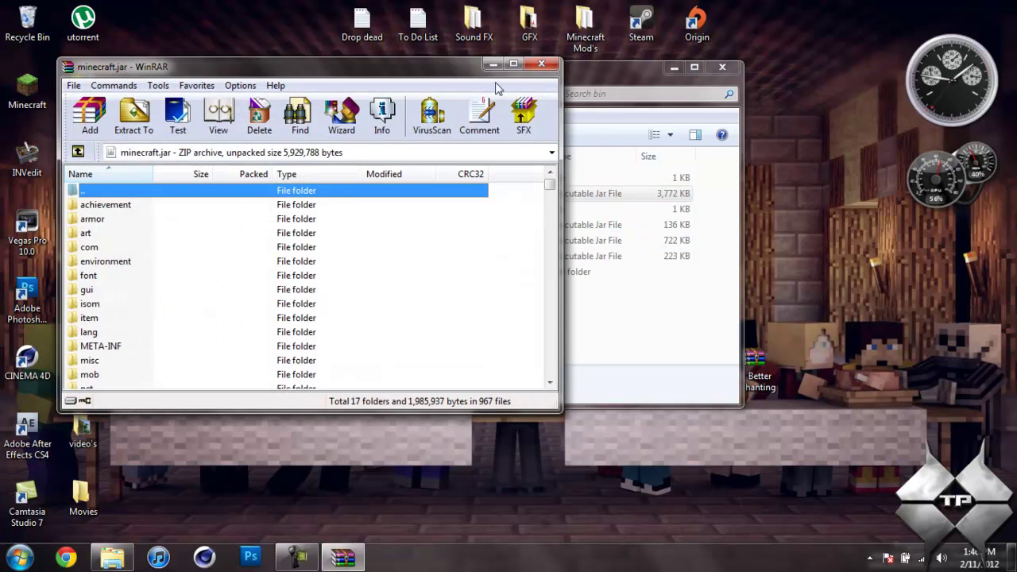
Move the minecraft.jar archive window clear of the mod's desktop archive and close the bin folder window
{"action": "left_click_drag", "start_coordinate": [378, 74], "coordinate": [324, 30]}
{"action": "left_click", "coordinate": [510, 86]}
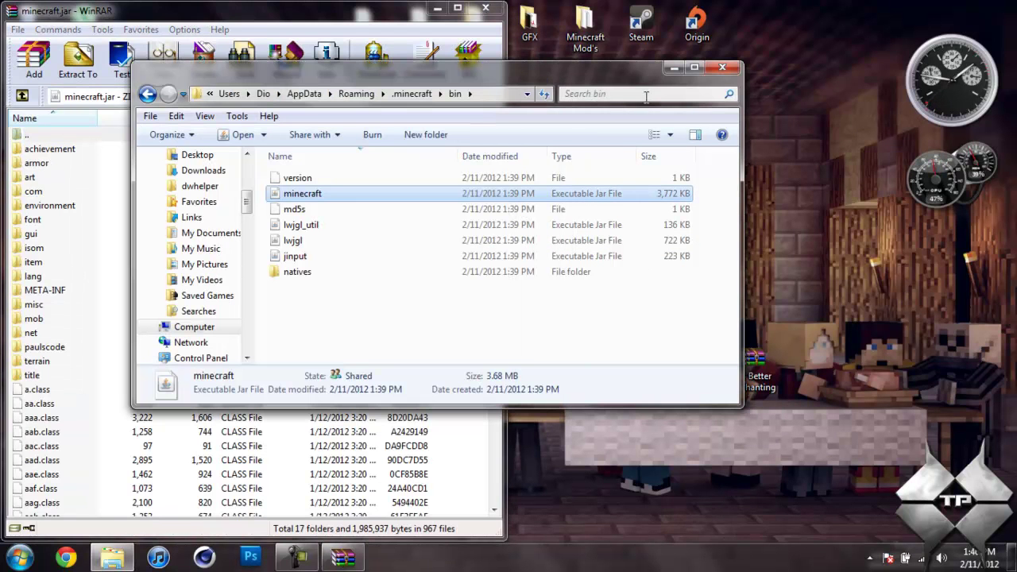
{"action": "left_click", "coordinate": [721, 67]}
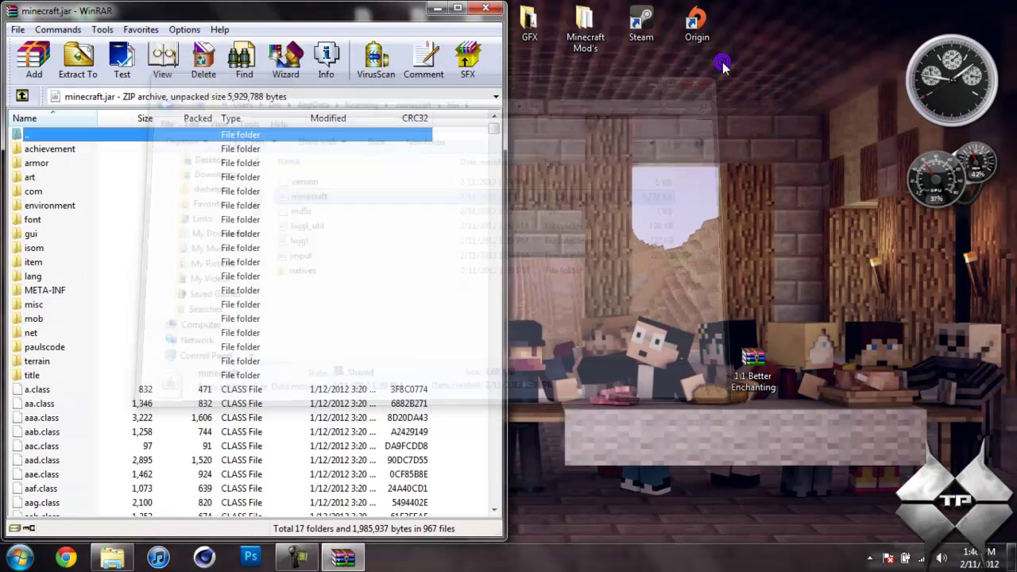
Open the 1.1 Better Enchanting archive from the desktop and place its window beside the minecraft.jar archive
{"action": "double_click", "coordinate": [748, 350]}
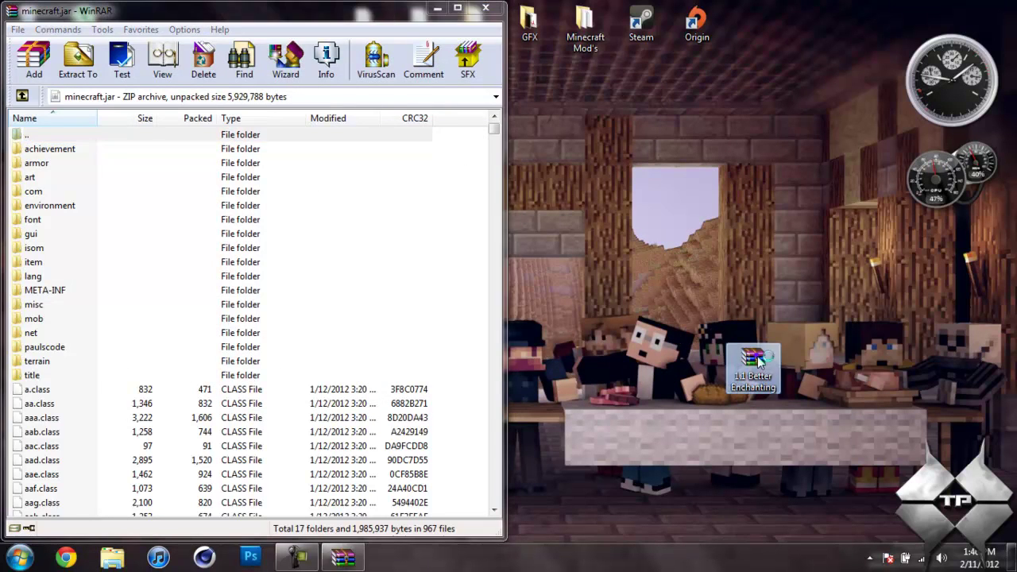
{"action": "left_click_drag", "start_coordinate": [493, 32], "coordinate": [1016, 87]}
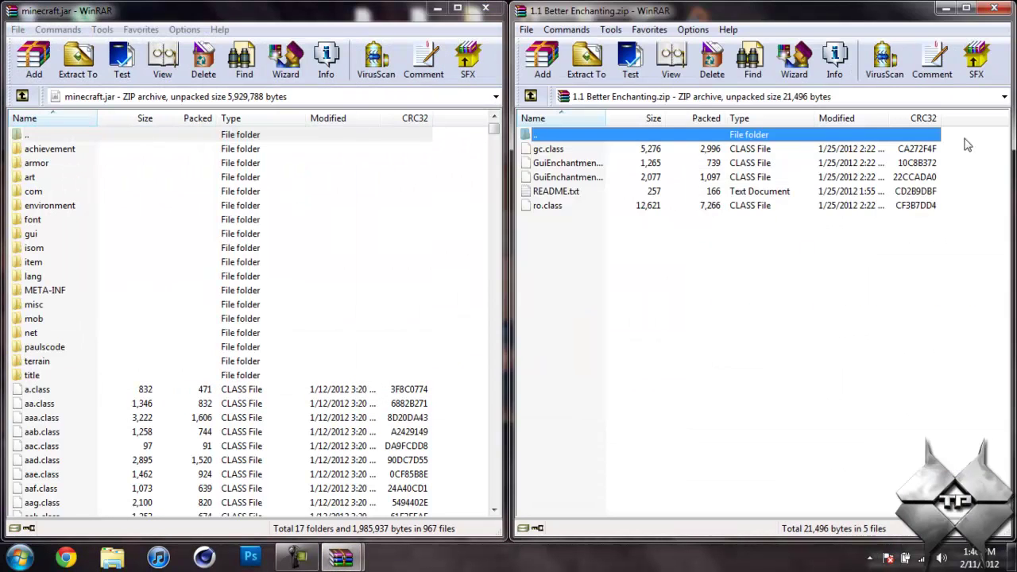
{"action": "left_click_drag", "start_coordinate": [641, 283], "coordinate": [554, 161]}
{"action": "left_click", "coordinate": [575, 256]}
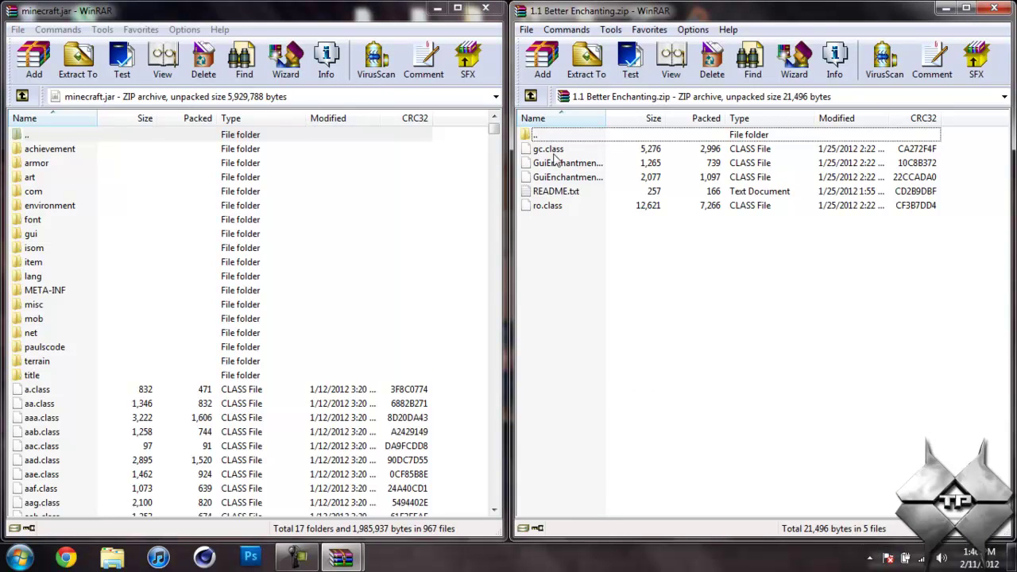
Add gc.class and the two GuiEnchantment class files from the mod archive to minecraft.jar with the default archive settings
{"action": "left_click", "coordinate": [560, 152]}
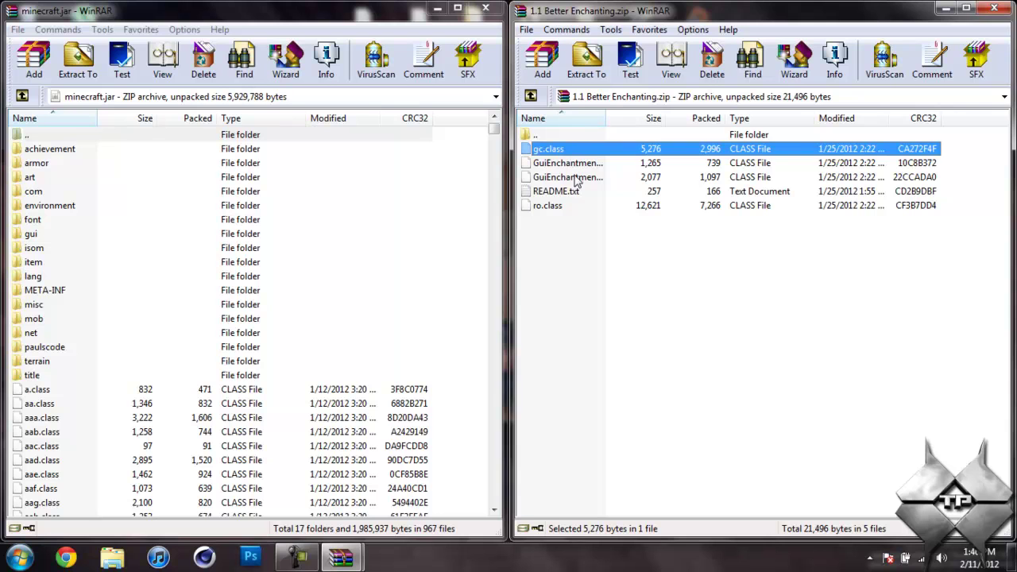
{"action": "left_click", "coordinate": [565, 179], "text": "shift"}
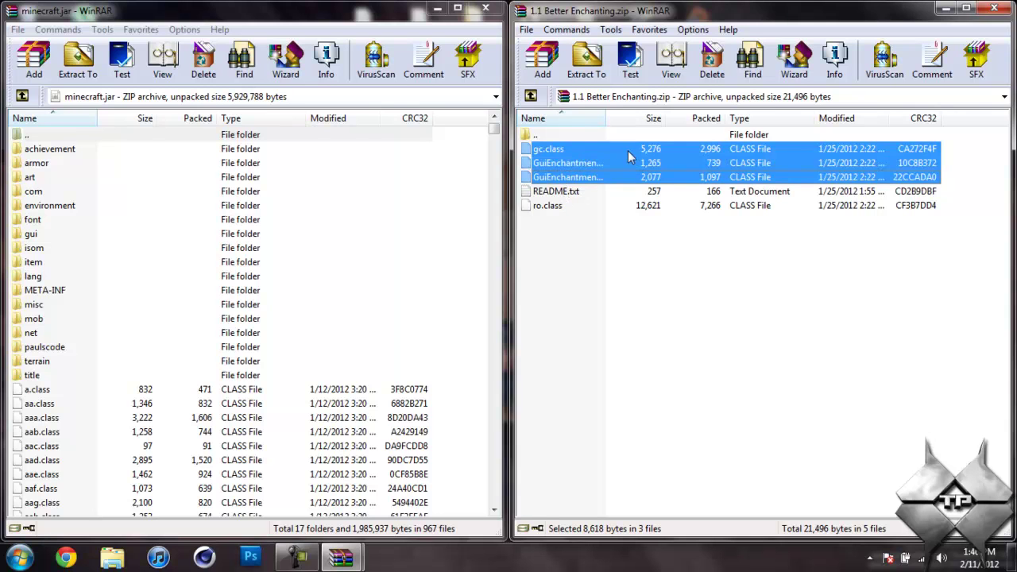
{"action": "left_click_drag", "start_coordinate": [610, 164], "coordinate": [290, 434]}
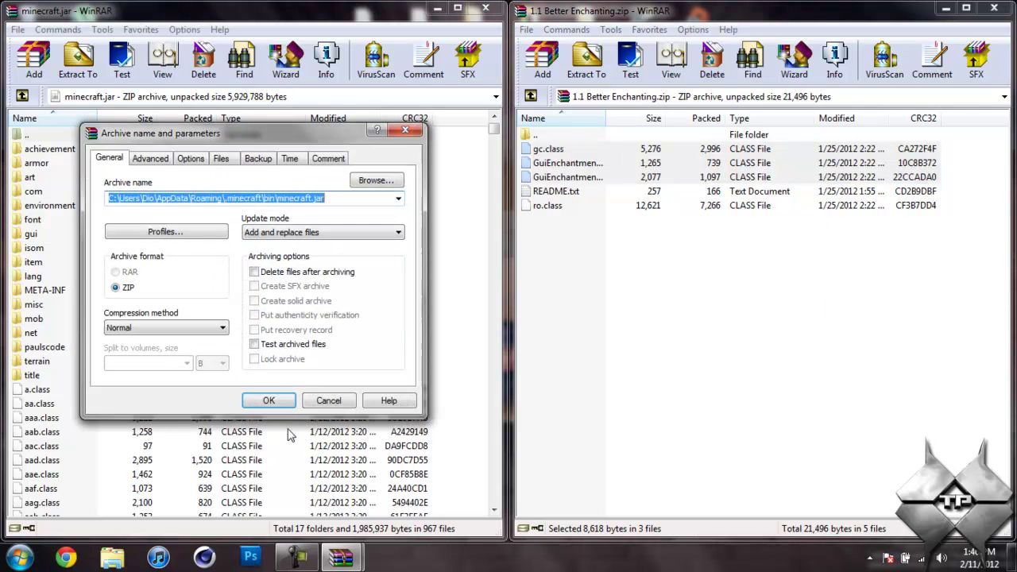
{"action": "left_click", "coordinate": [270, 400]}
Add ro.class from the mod archive to minecraft.jar and close the Better Enchanting archive
{"action": "left_click", "coordinate": [554, 276]}
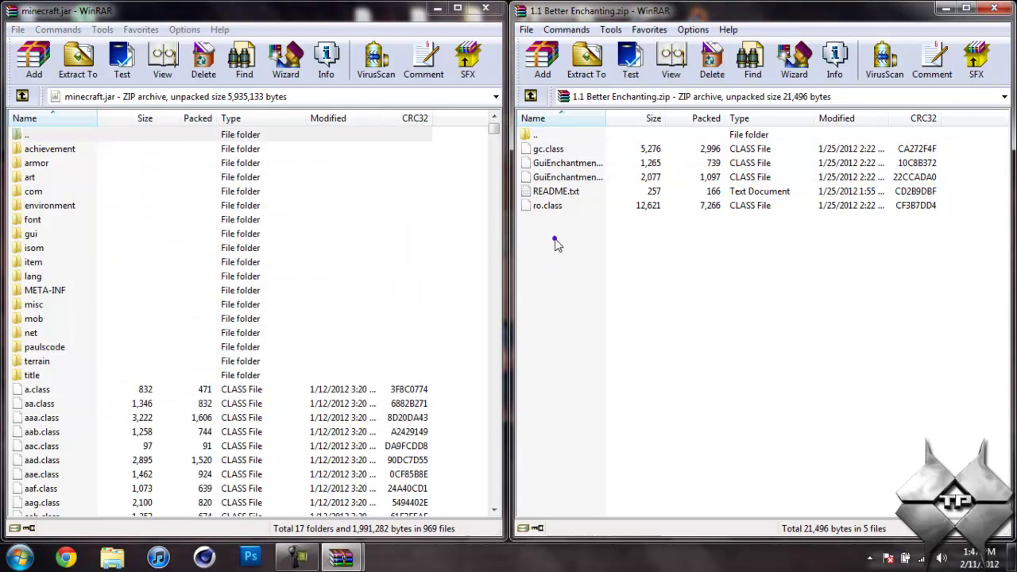
{"action": "left_click_drag", "start_coordinate": [559, 206], "coordinate": [288, 414]}
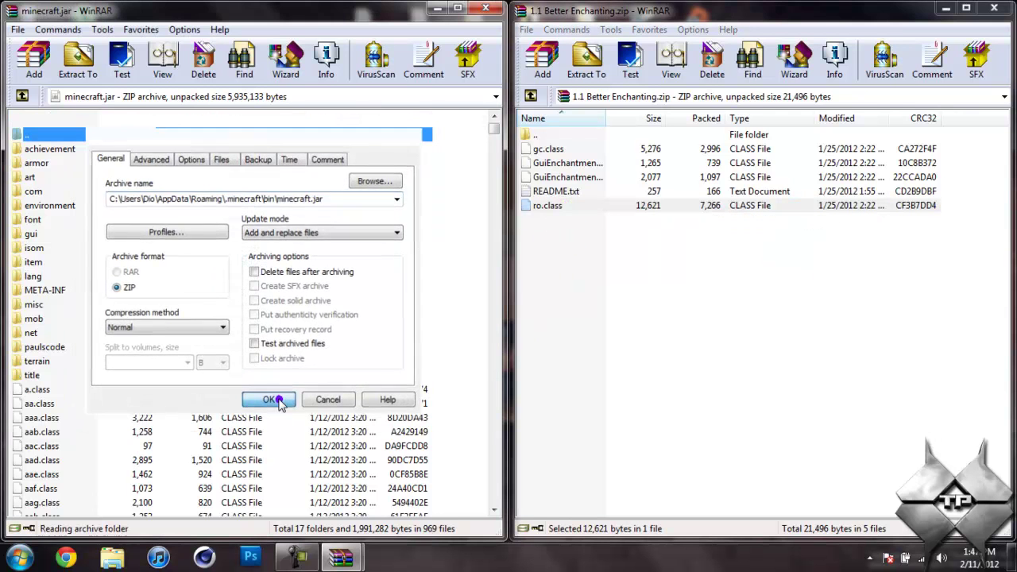
{"action": "left_click", "coordinate": [278, 400]}
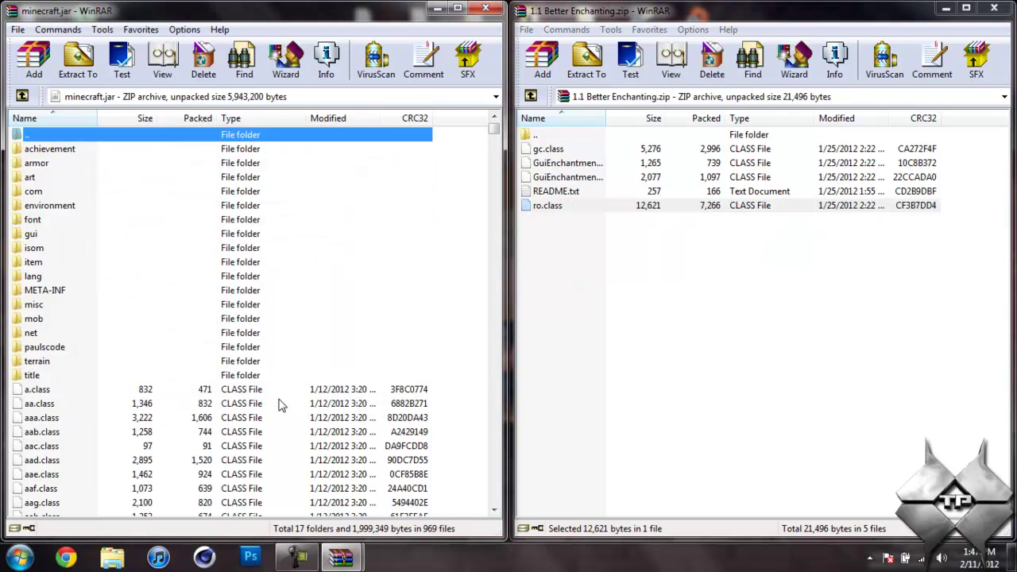
{"action": "left_click", "coordinate": [995, 7]}
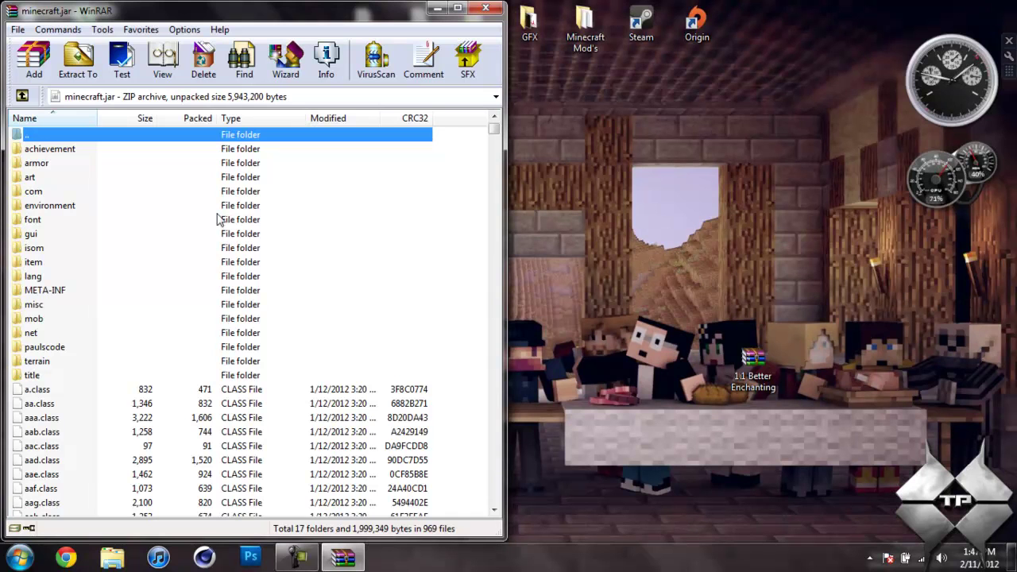
Delete the META-INF folder from minecraft.jar and close the archive window
{"action": "left_click", "coordinate": [52, 293]}
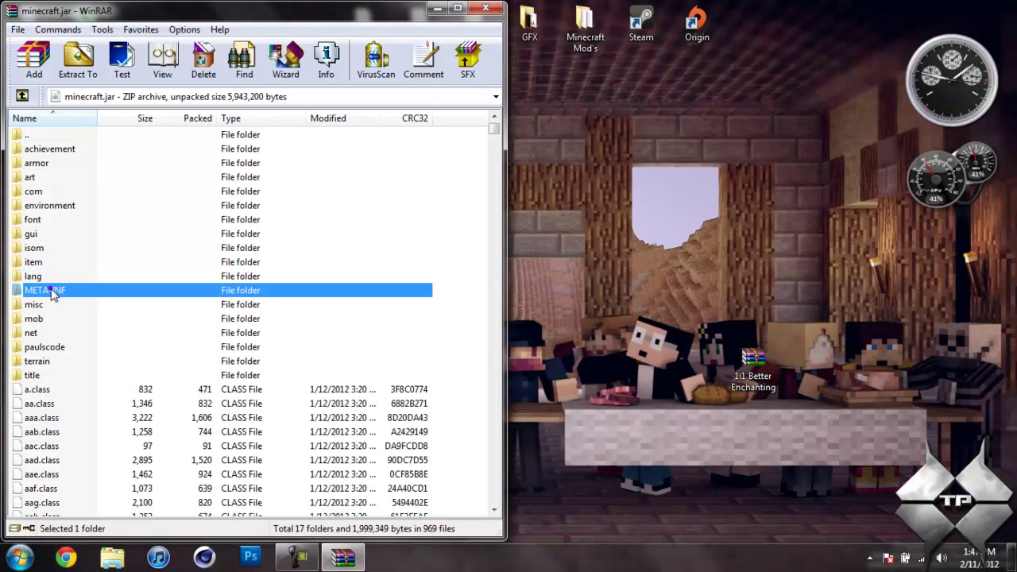
{"action": "right_click", "coordinate": [52, 292]}
{"action": "left_click", "coordinate": [111, 99]}
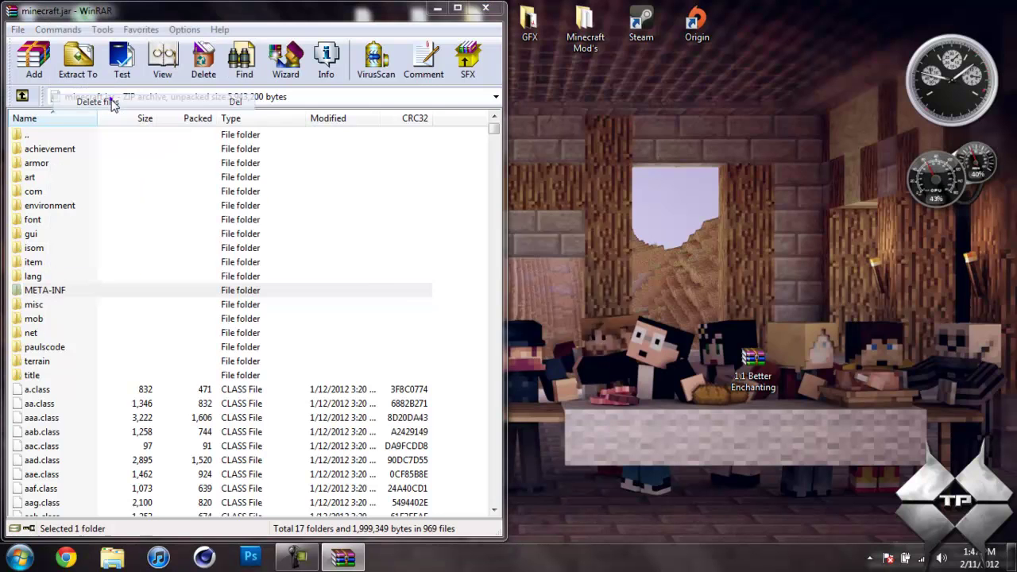
{"action": "left_click", "coordinate": [523, 329]}
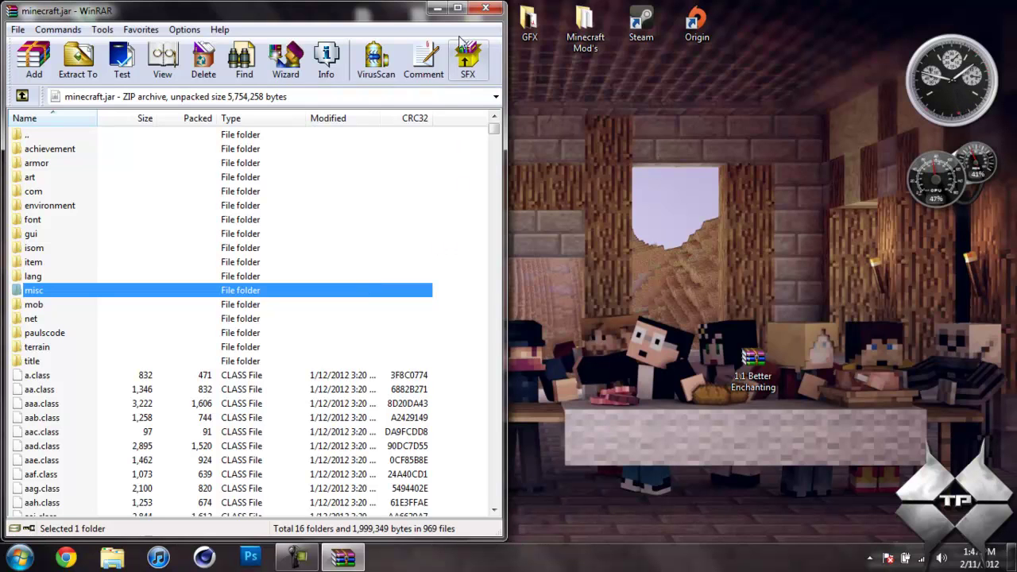
{"action": "left_click", "coordinate": [486, 8]}
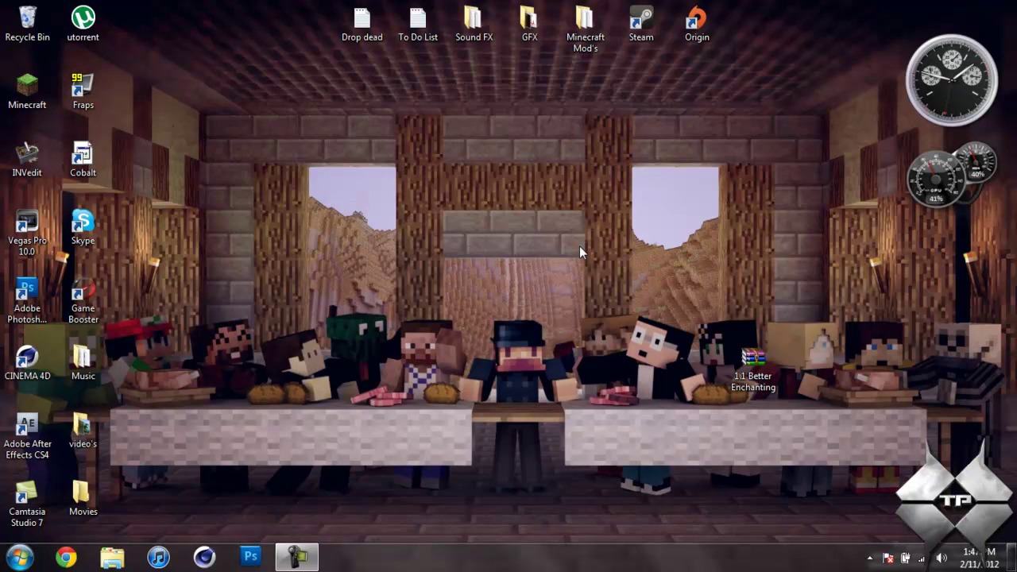
{"action": "left_click", "coordinate": [297, 557]}
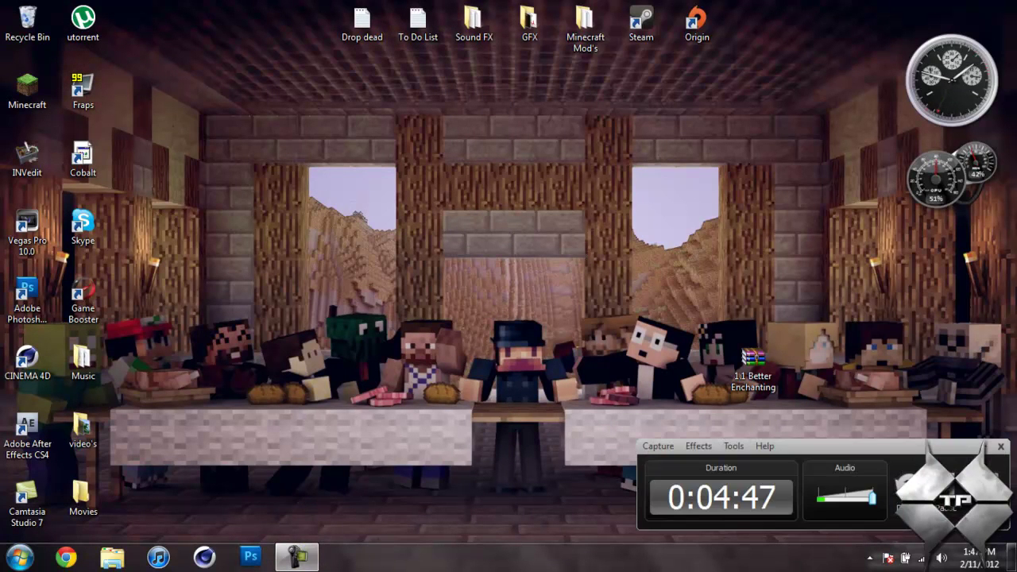